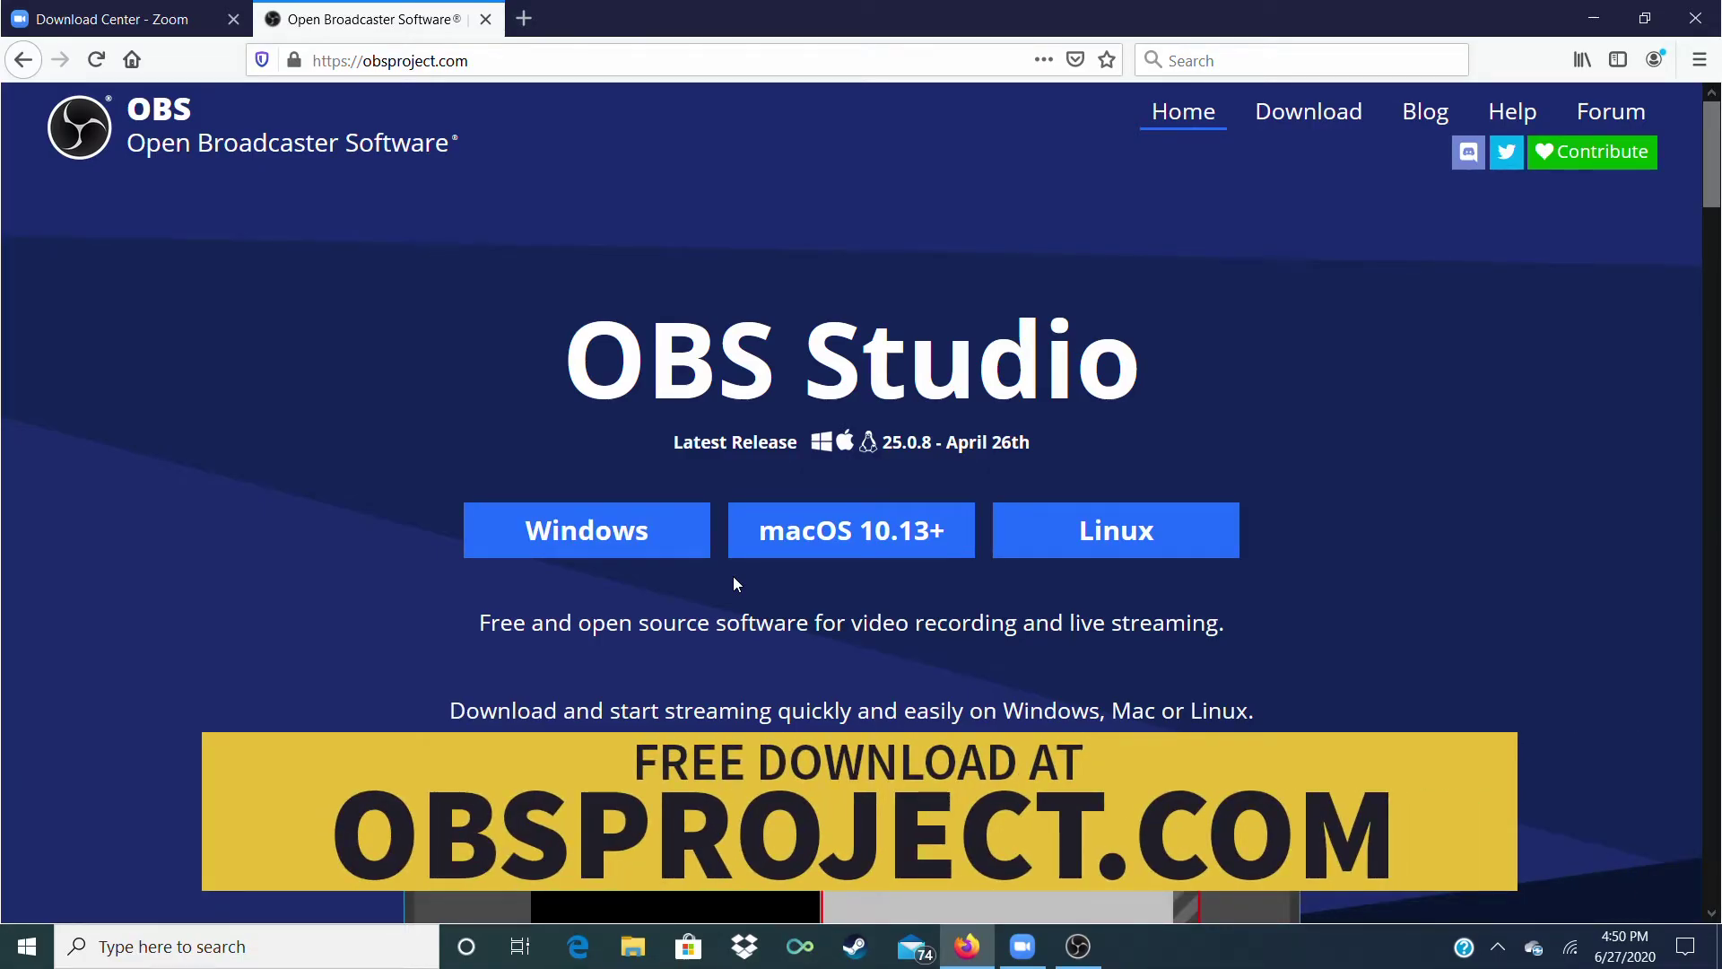
# Download the OBS Studio Windows installer from obsproject.com.
pyautogui.click(653, 540)
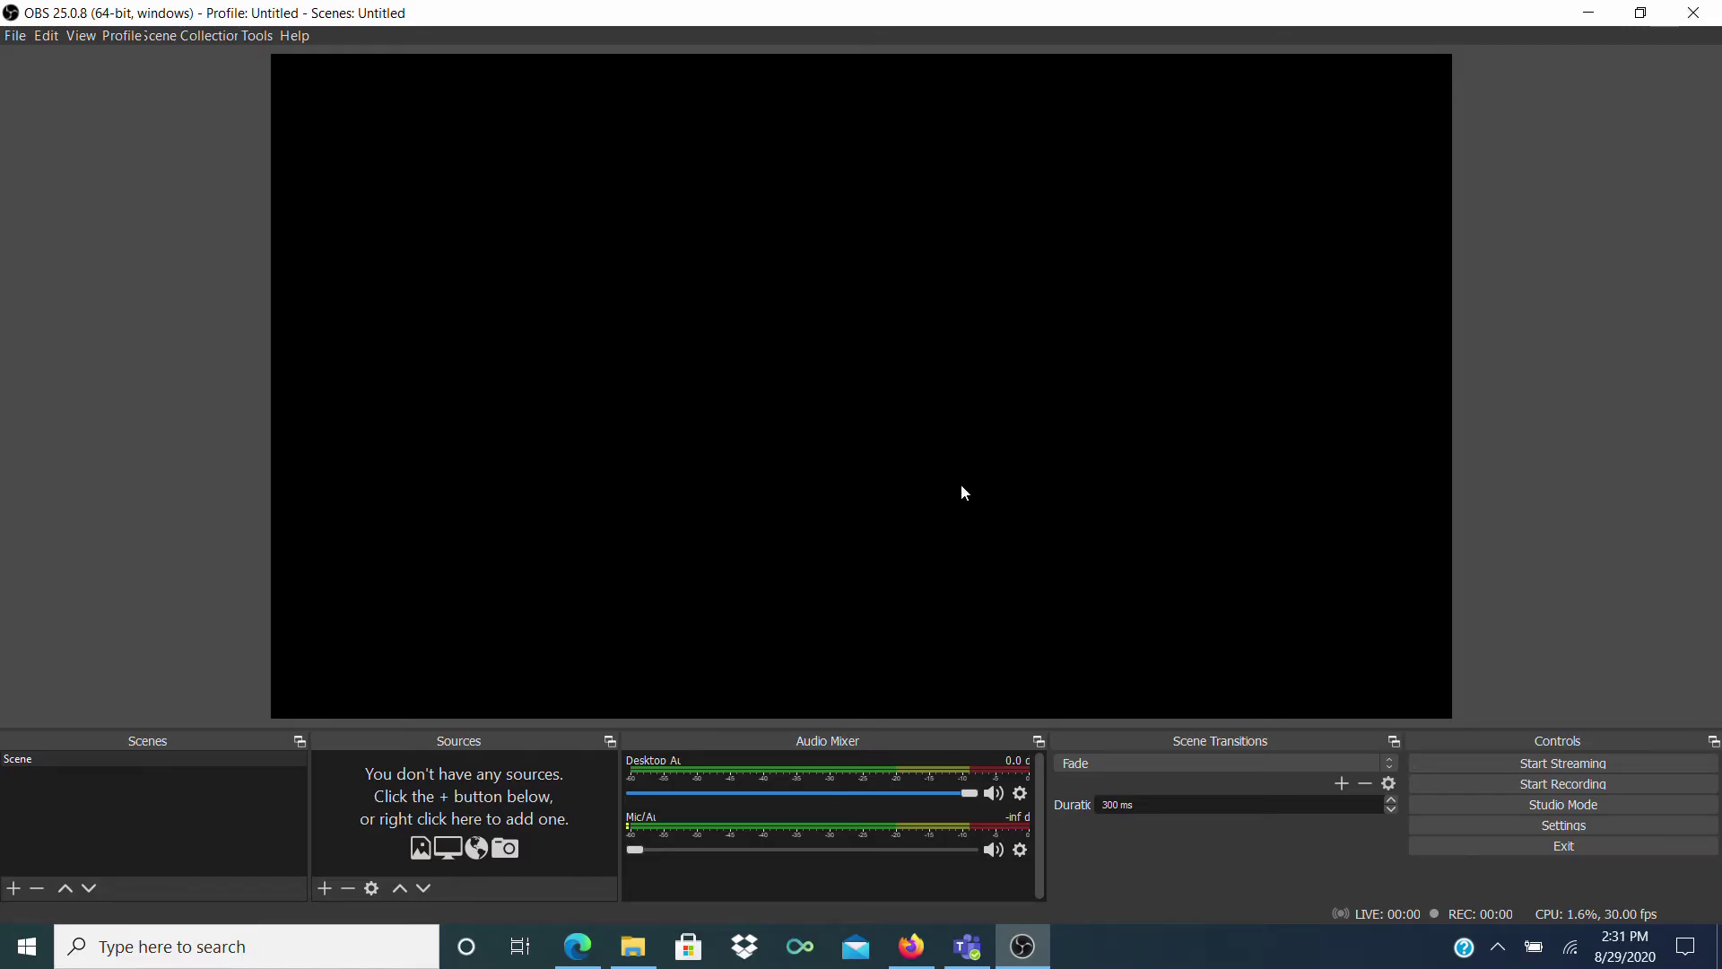
# Save recordings to the Videos folder as mp4 with the Hardware (QSV) encoder, and apply.
pyautogui.click(1504, 832)
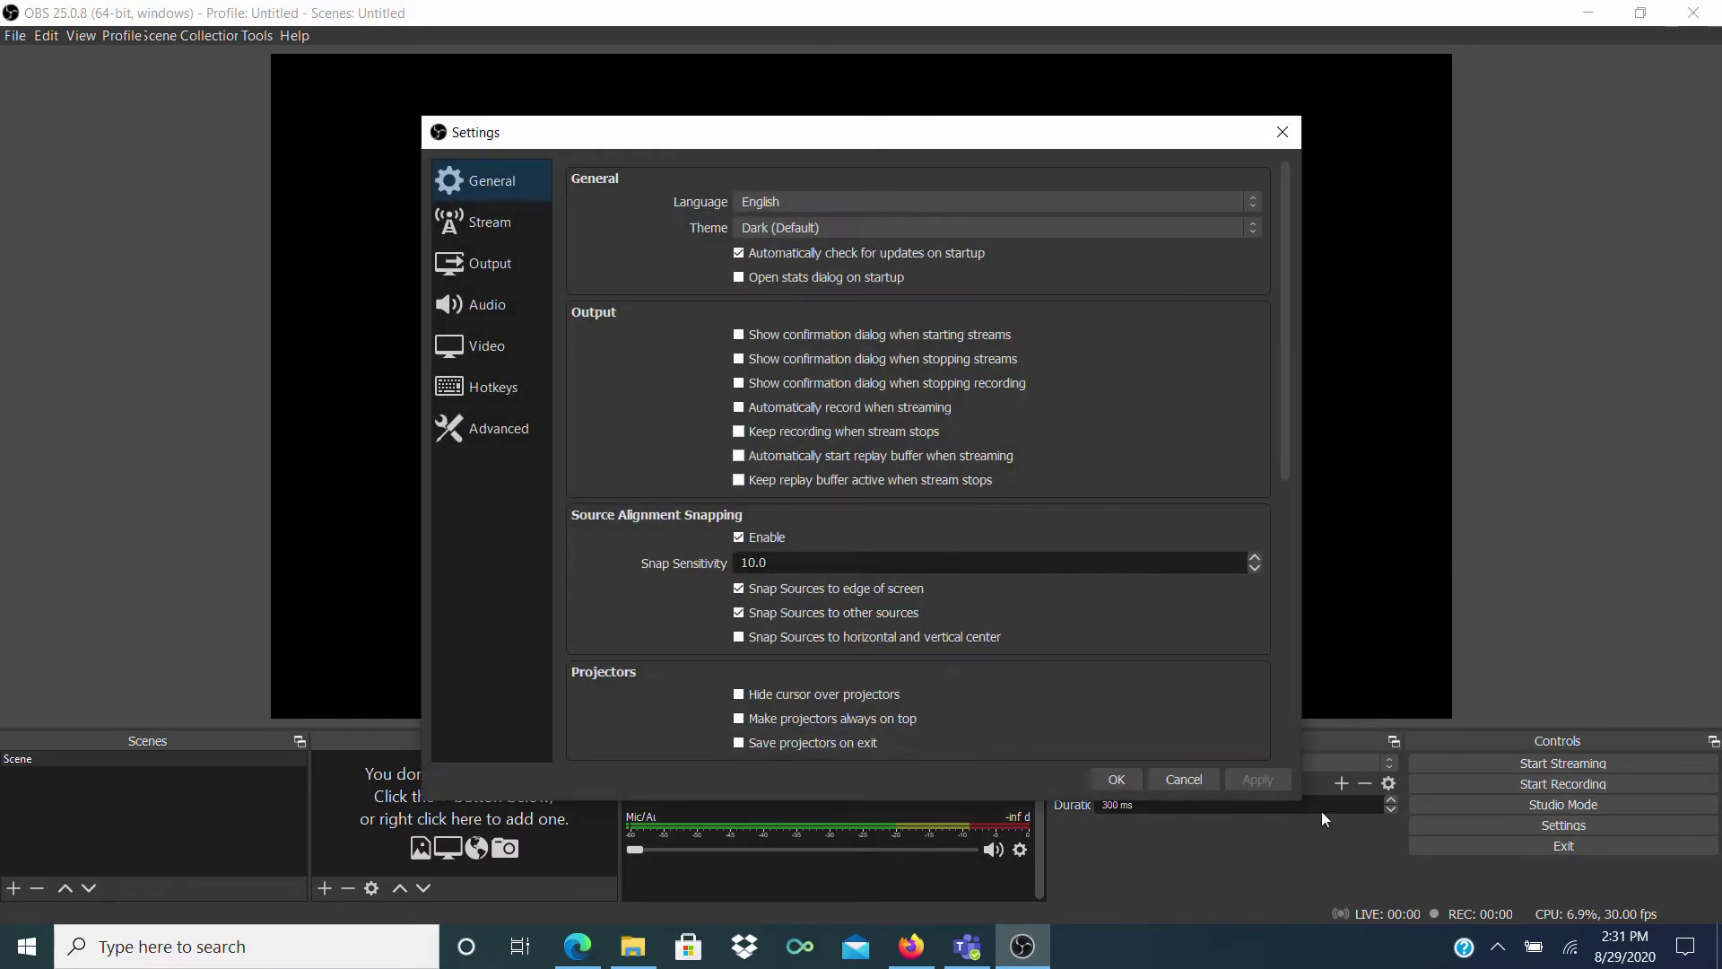
pyautogui.click(494, 271)
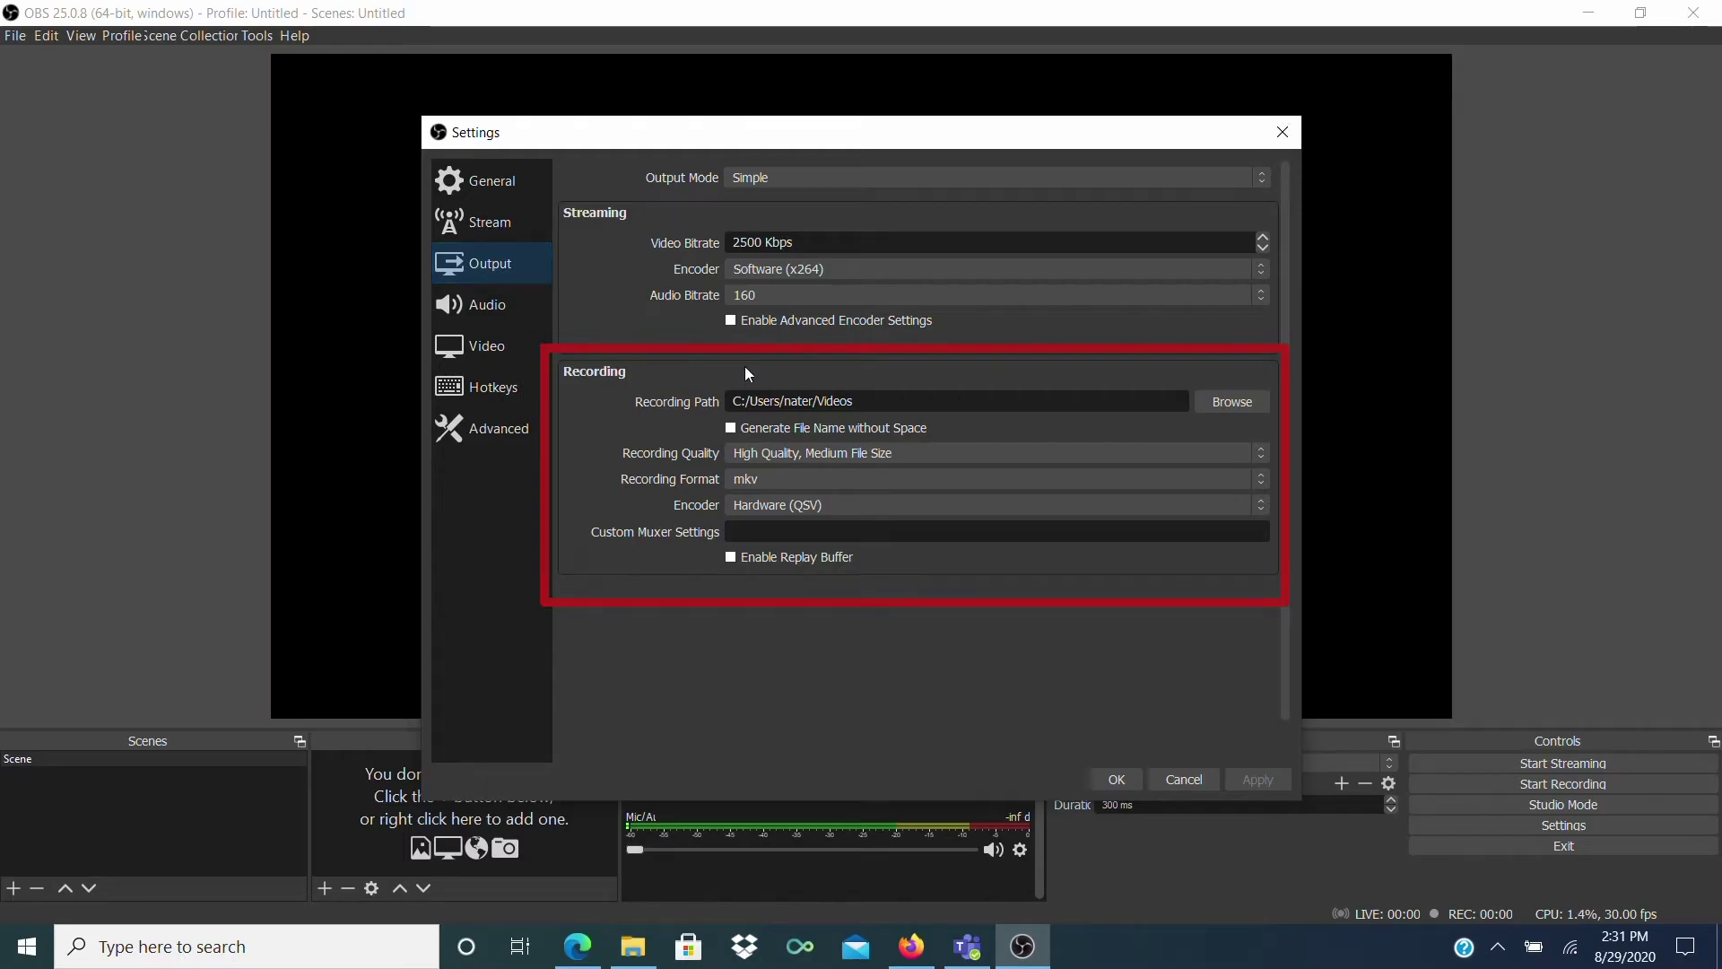
pyautogui.click(1225, 404)
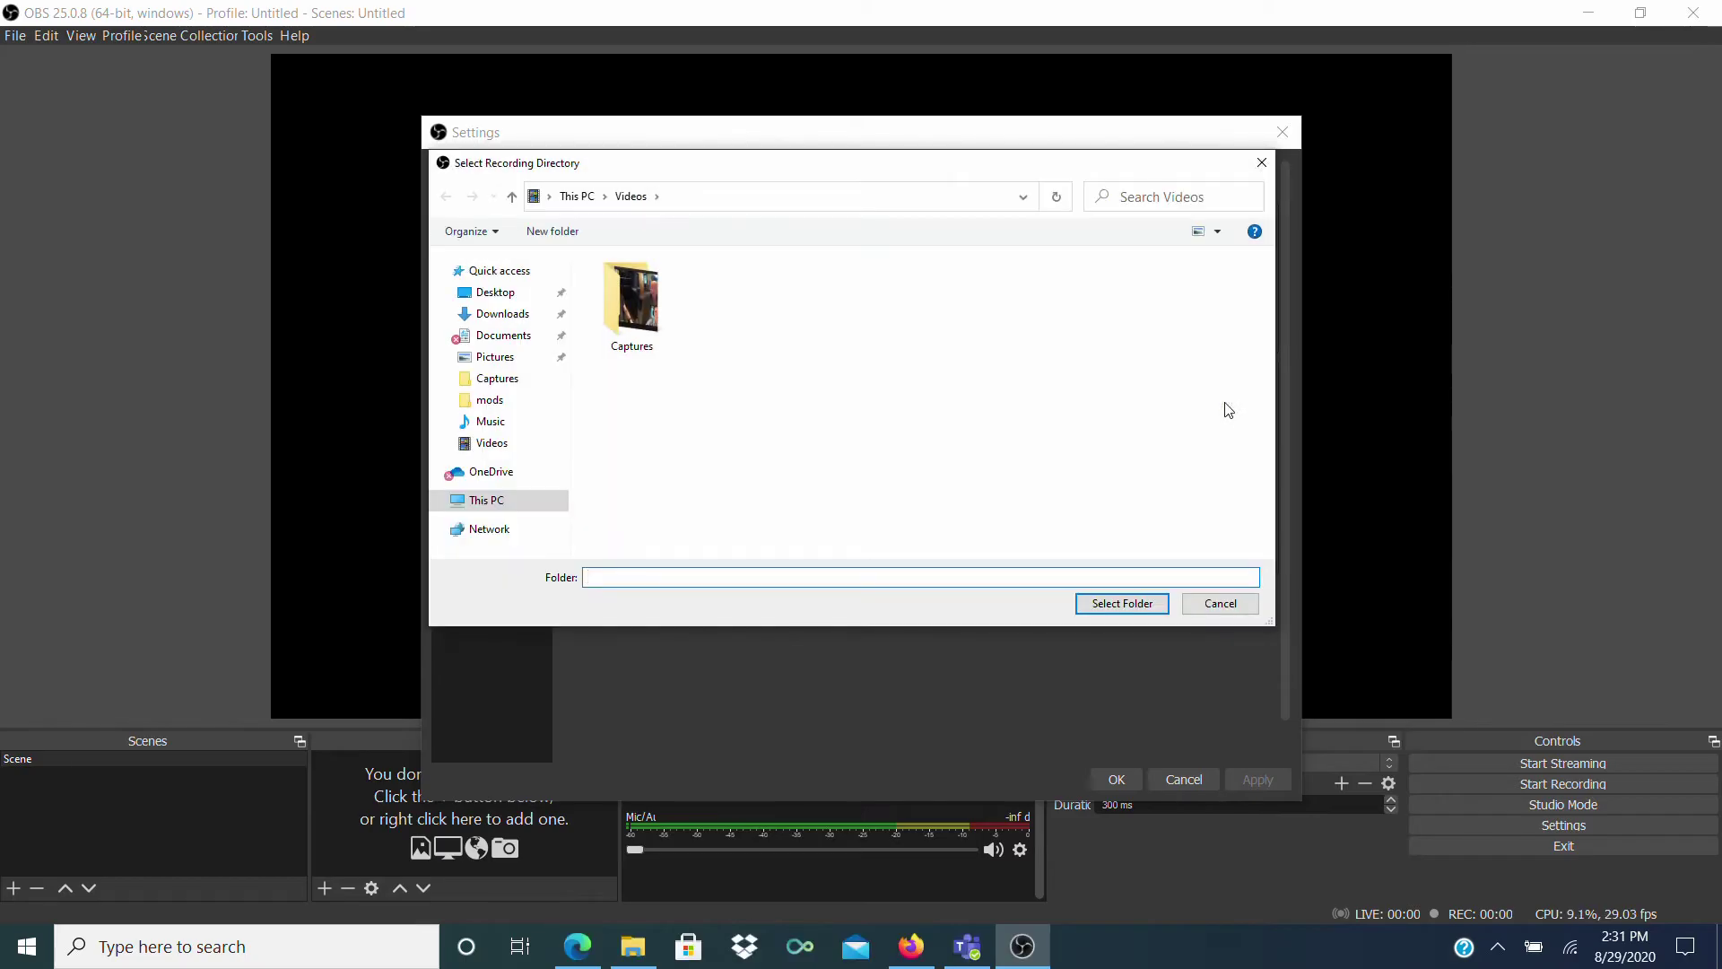
pyautogui.click(1121, 603)
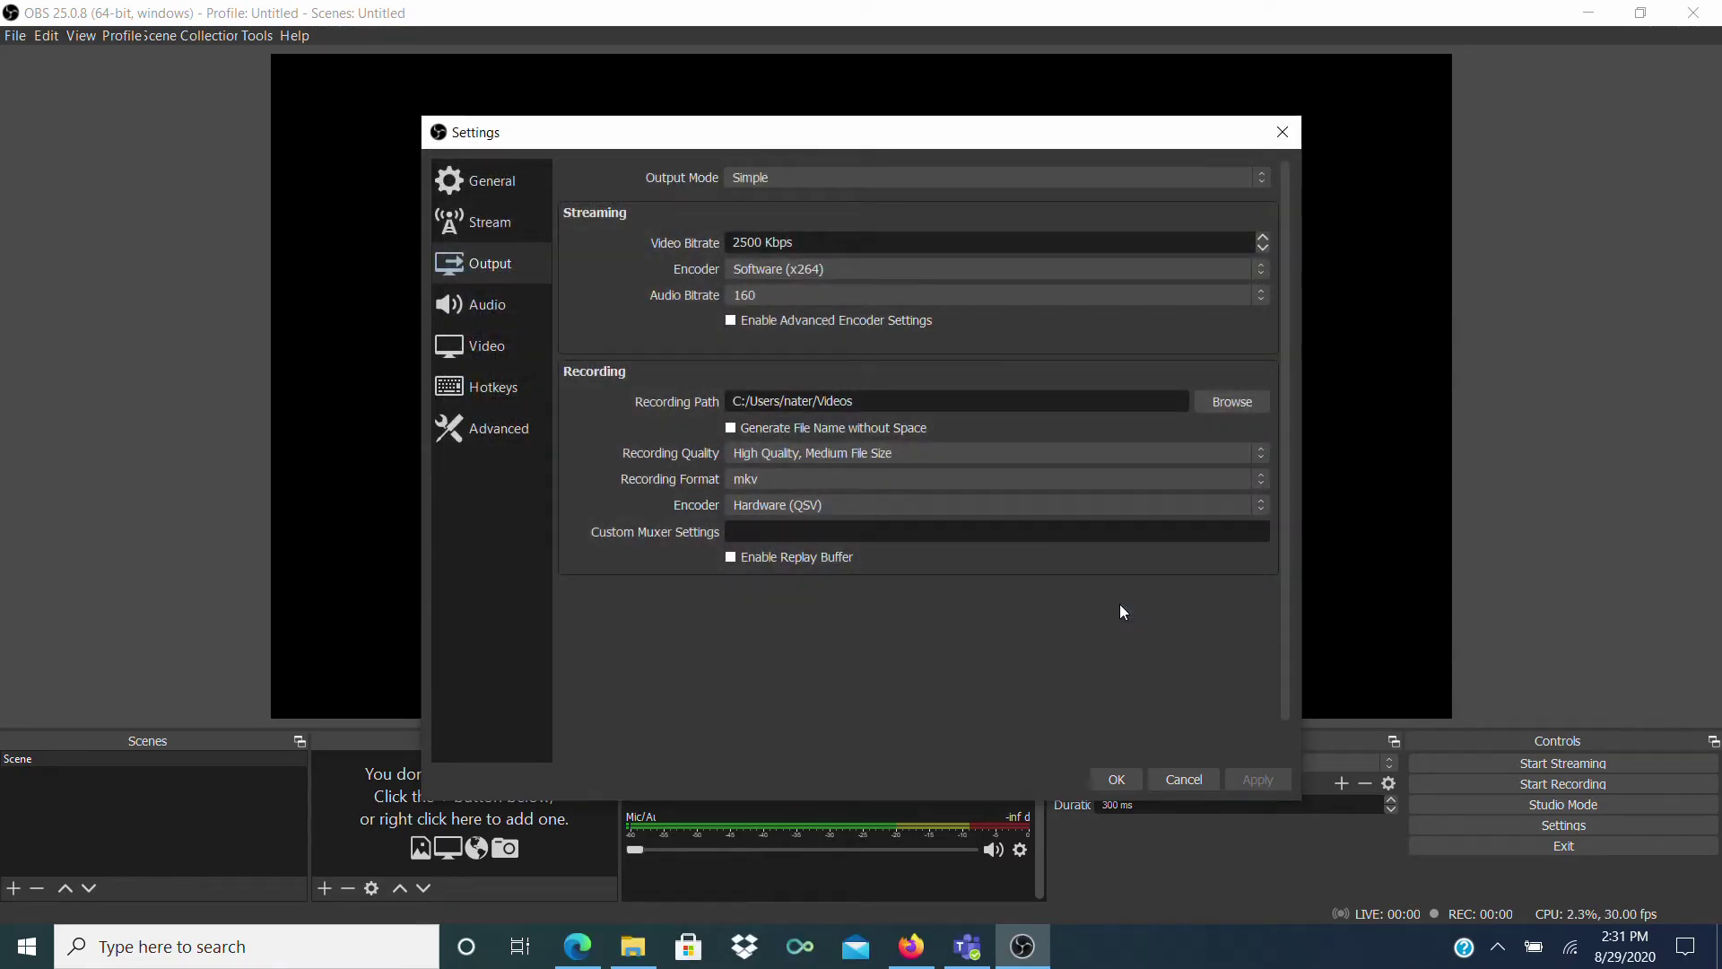
pyautogui.click(1262, 458)
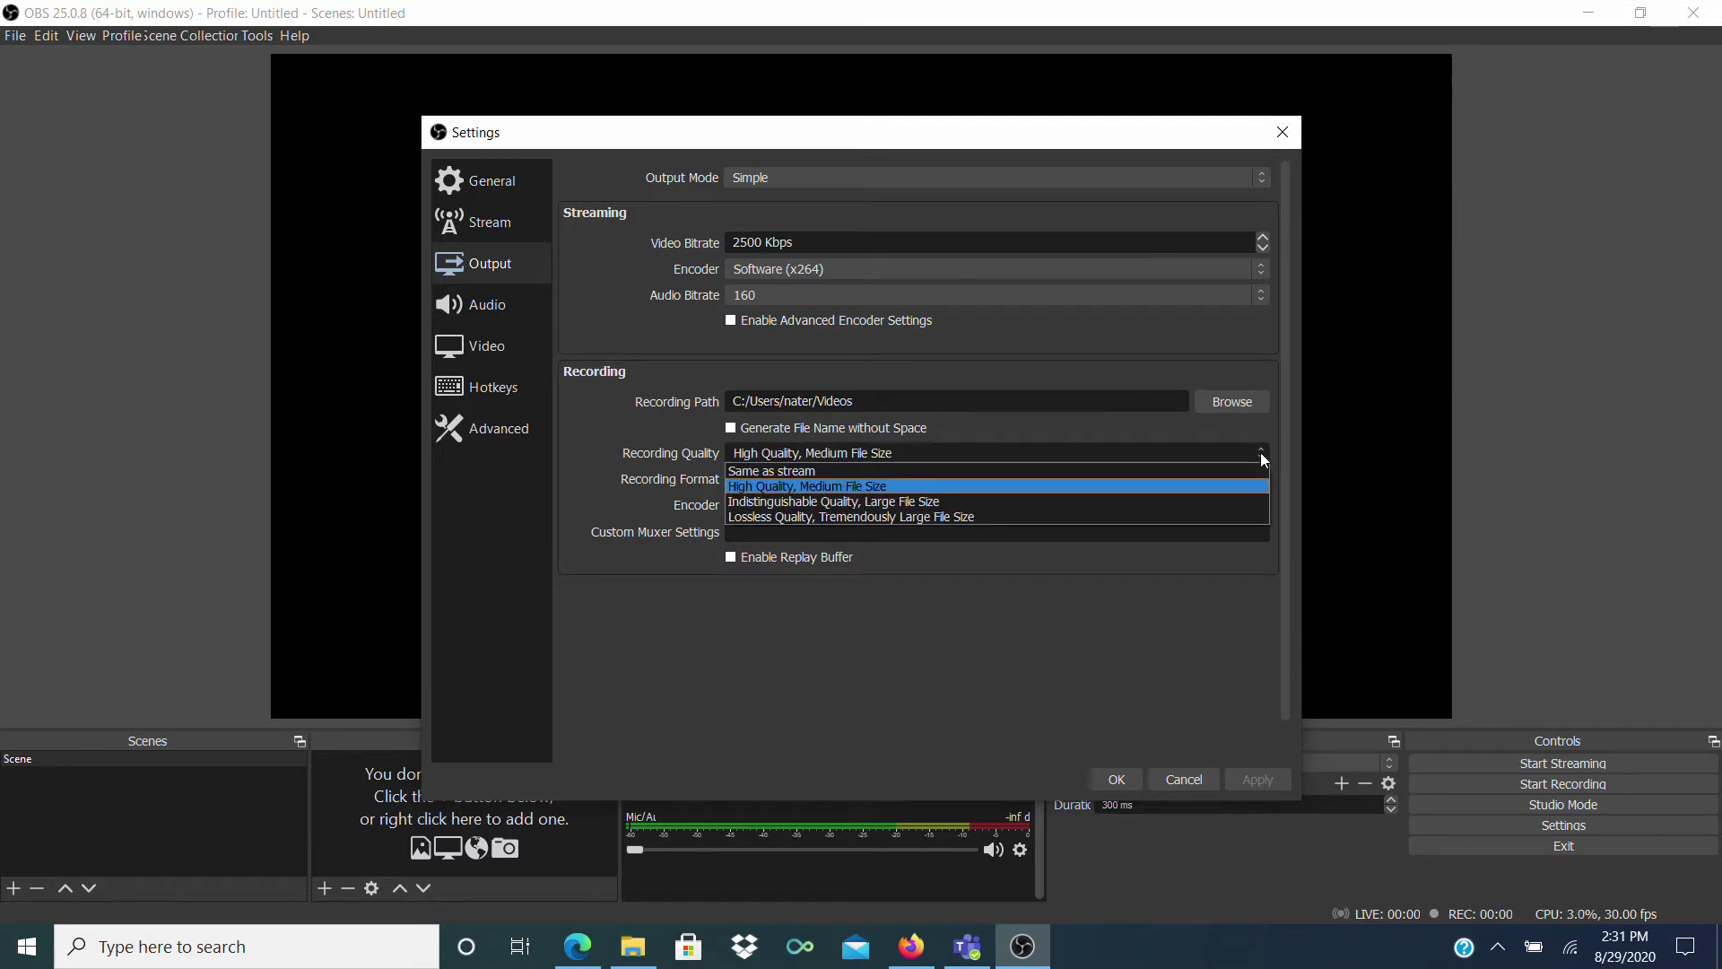
pyautogui.click(1261, 454)
pyautogui.click(1257, 480)
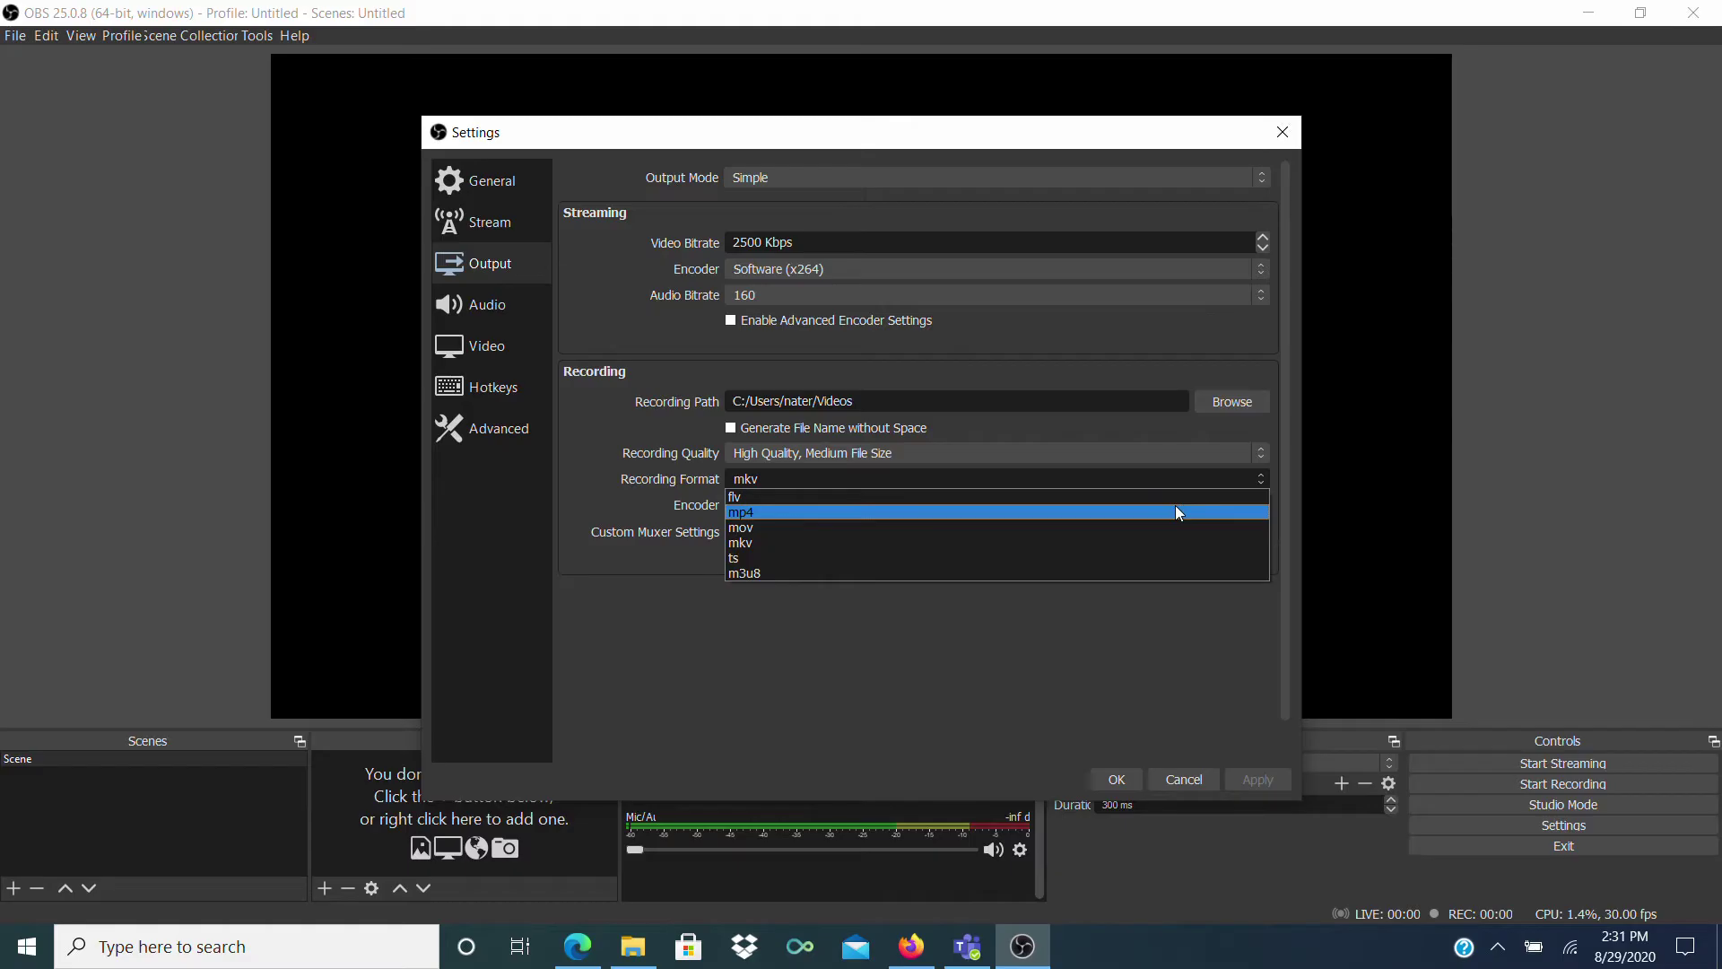
pyautogui.click(1176, 507)
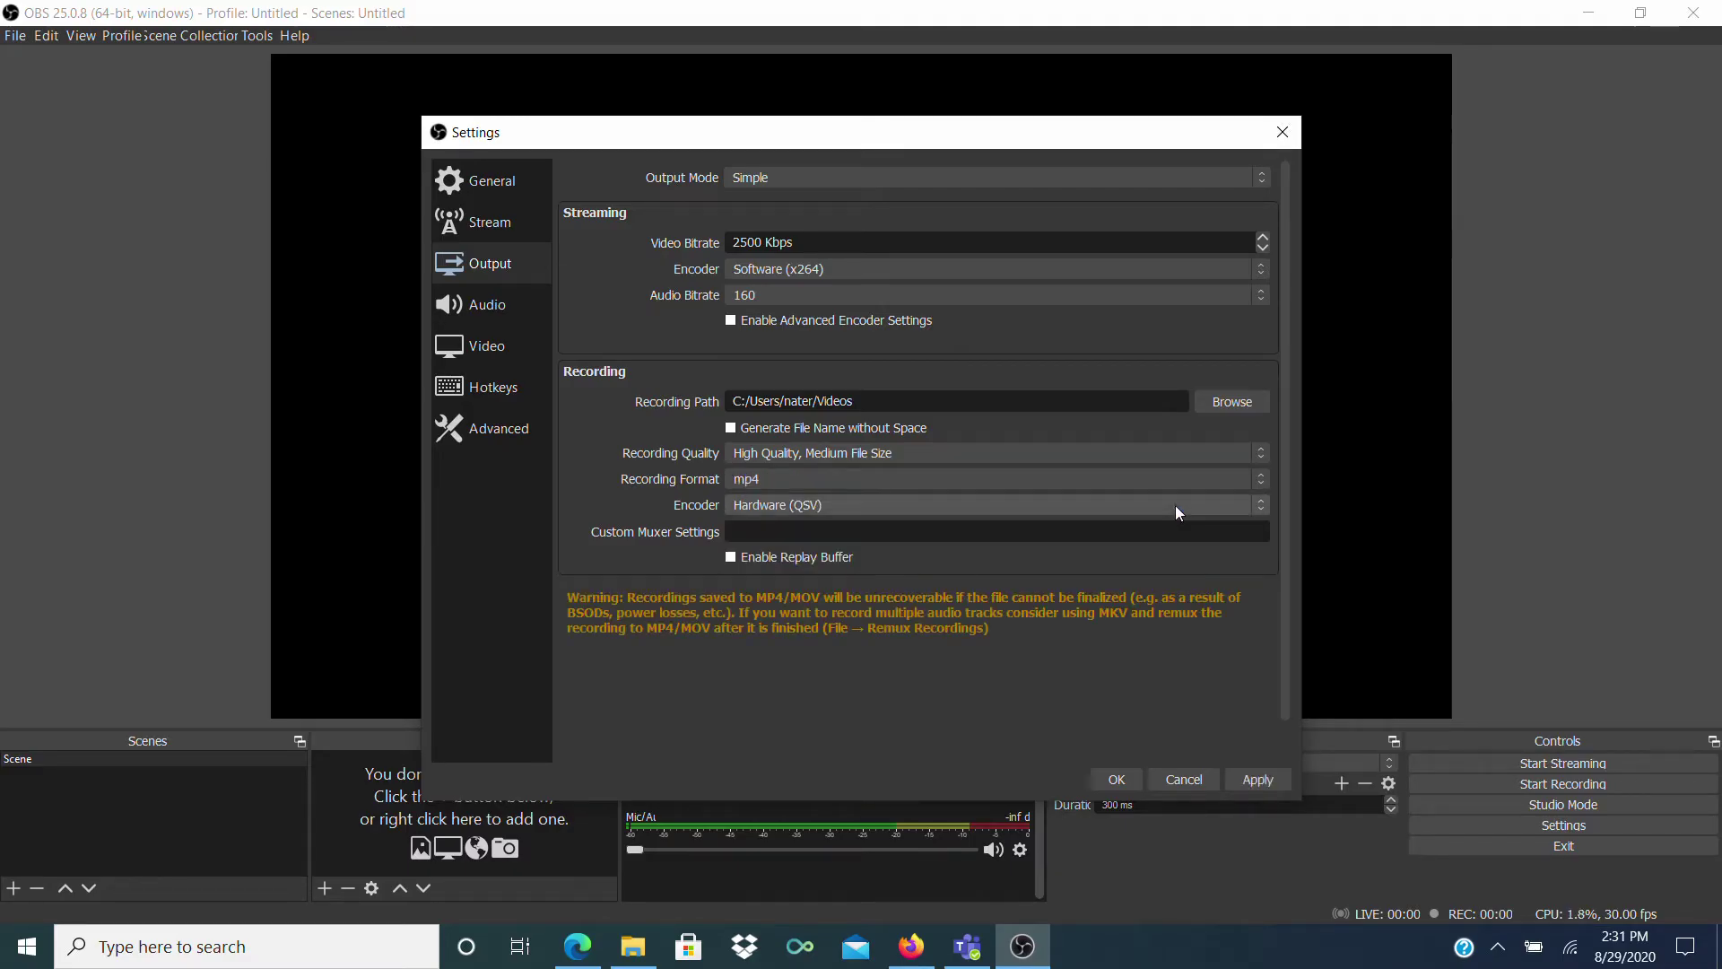
pyautogui.click(1261, 505)
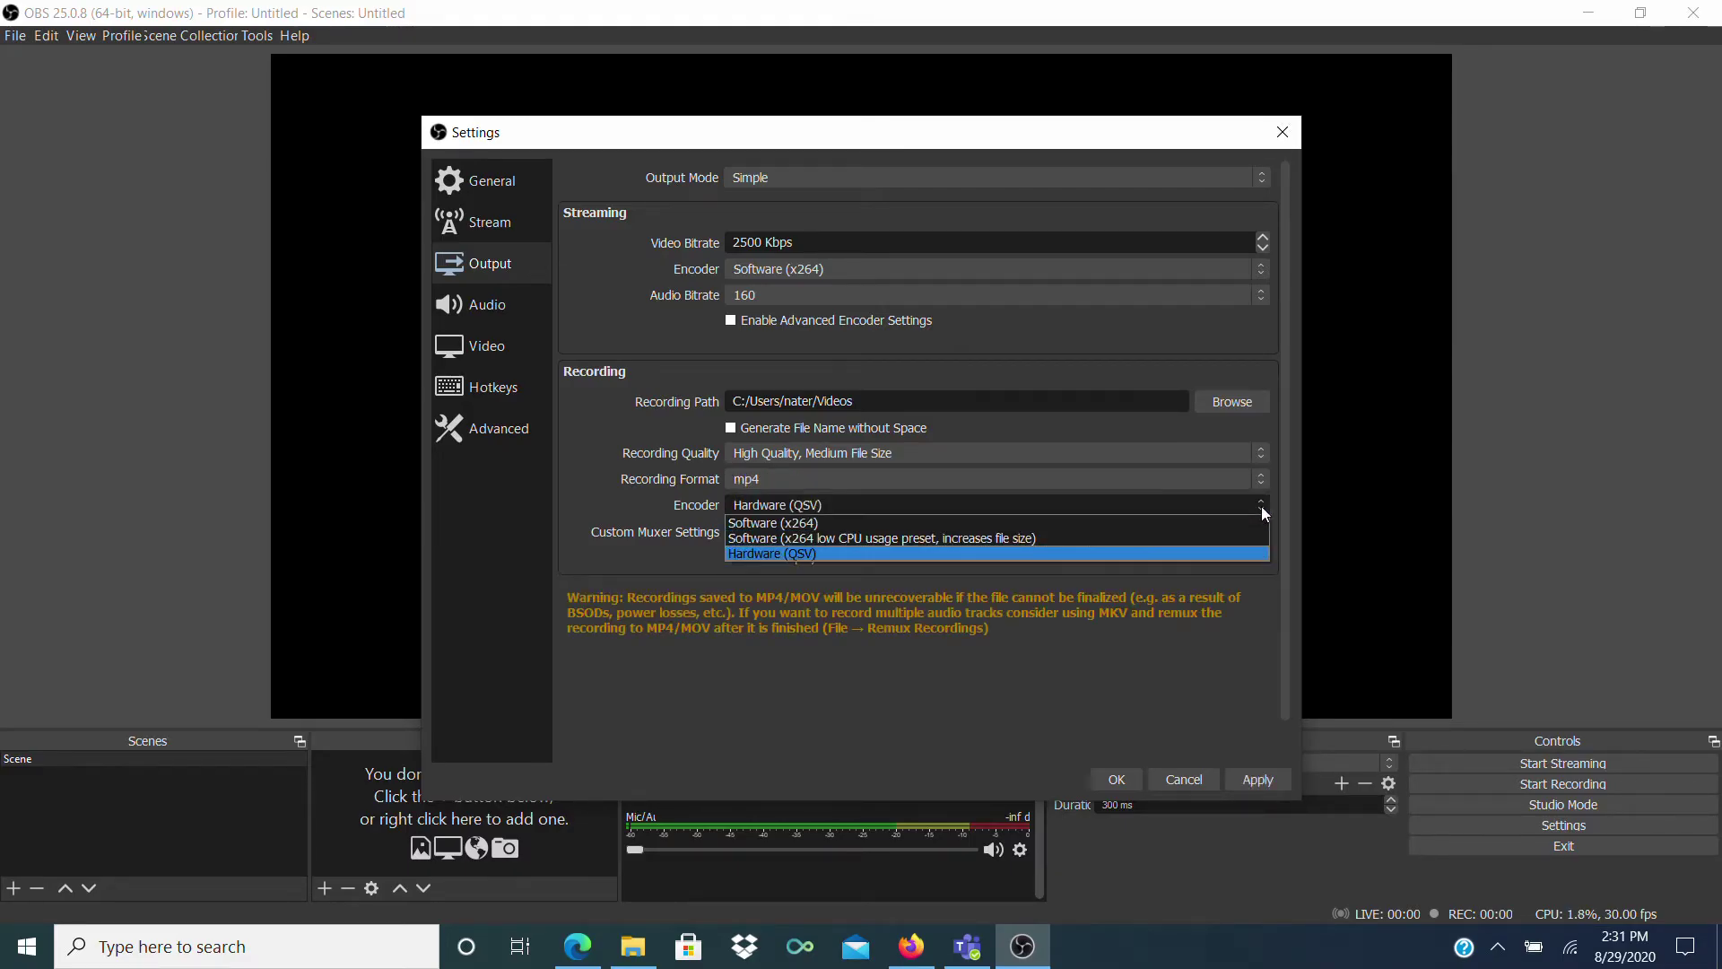
pyautogui.click(1277, 506)
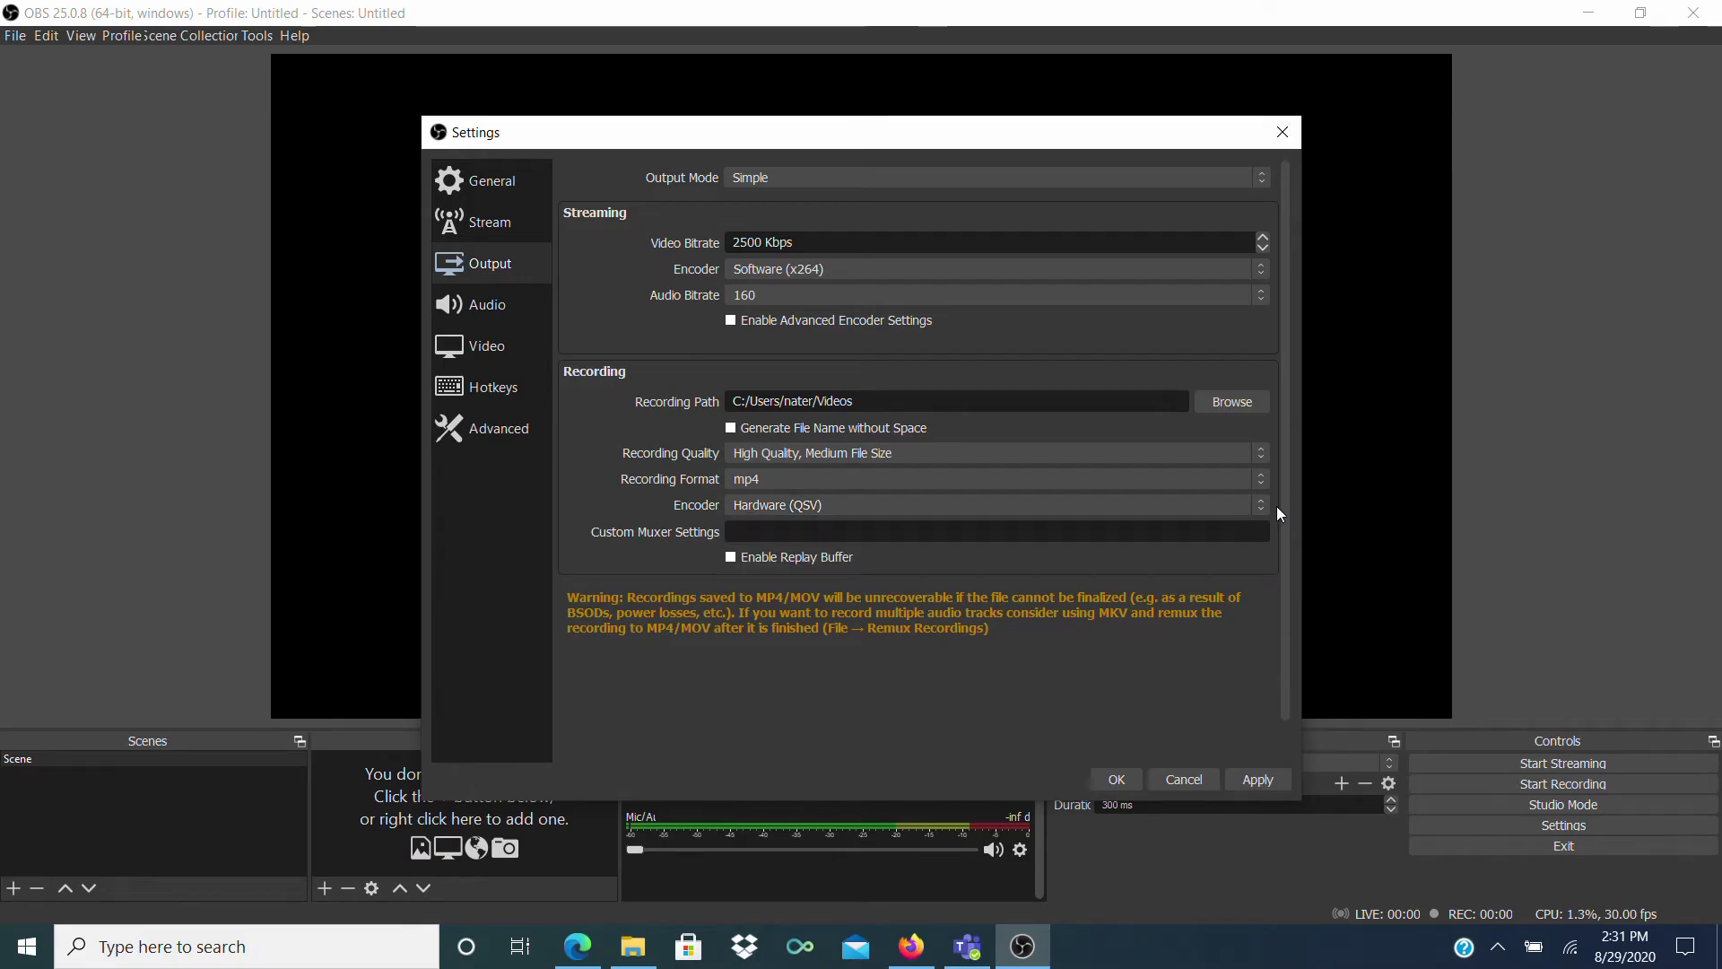
pyautogui.click(1259, 780)
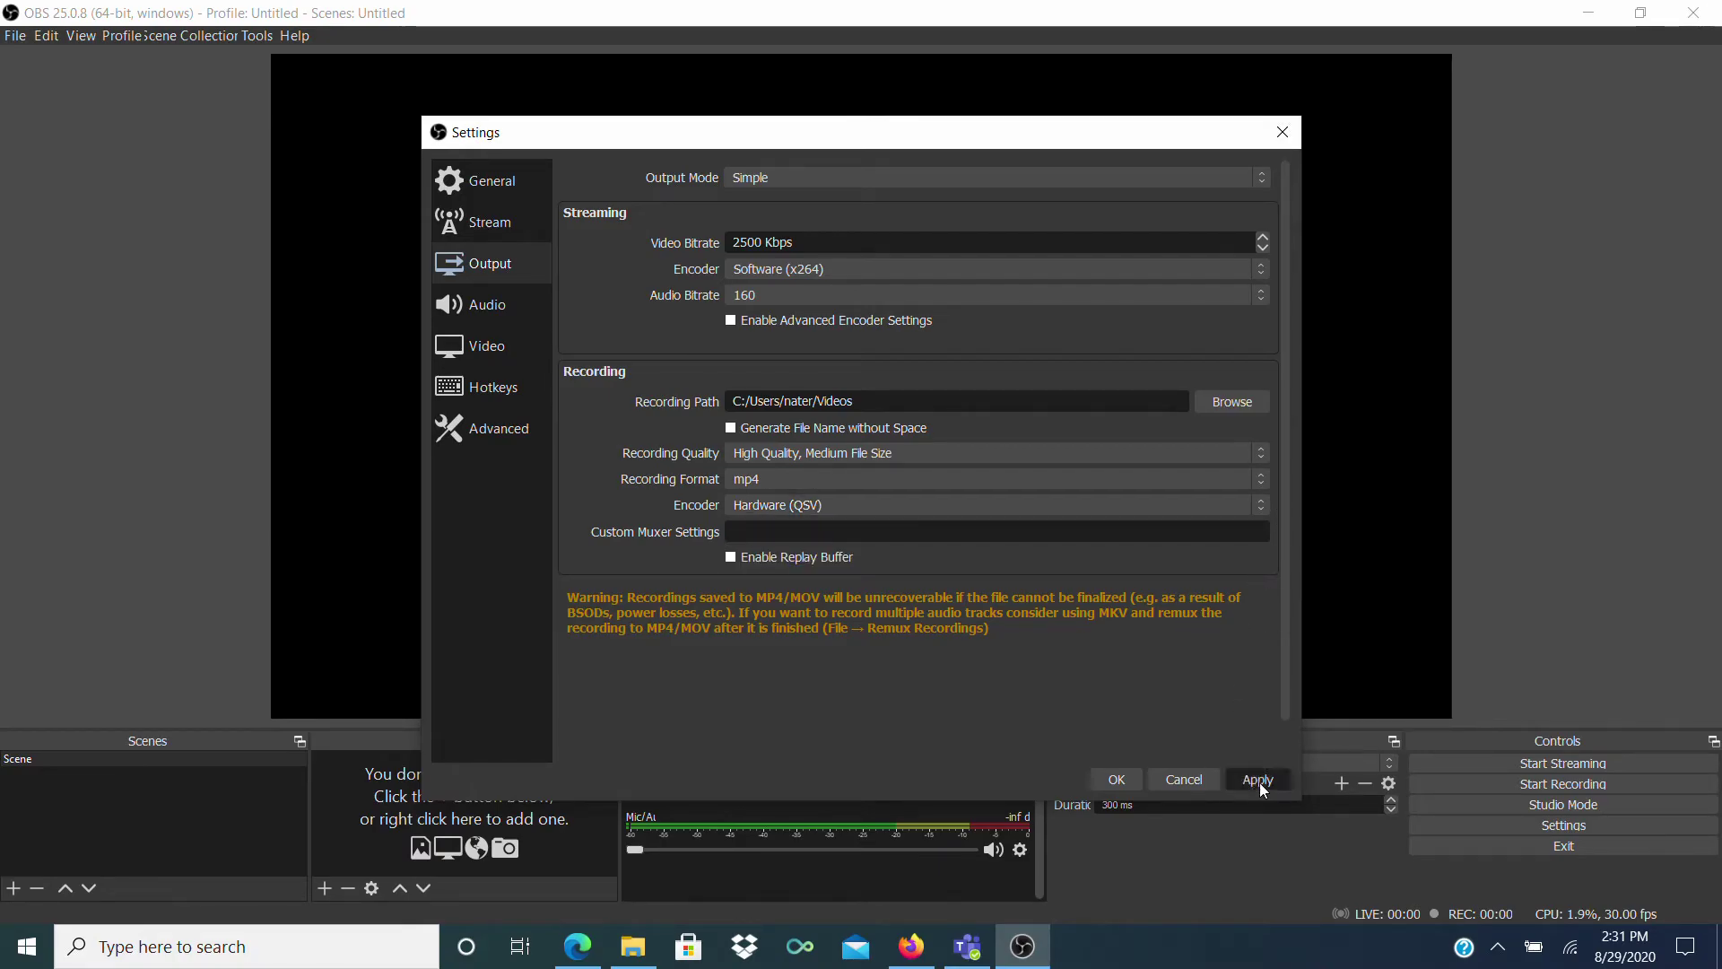
# Keep Base and Output (Scaled) Resolution at 1920x1080 in Video settings and confirm with OK.
pyautogui.click(508, 307)
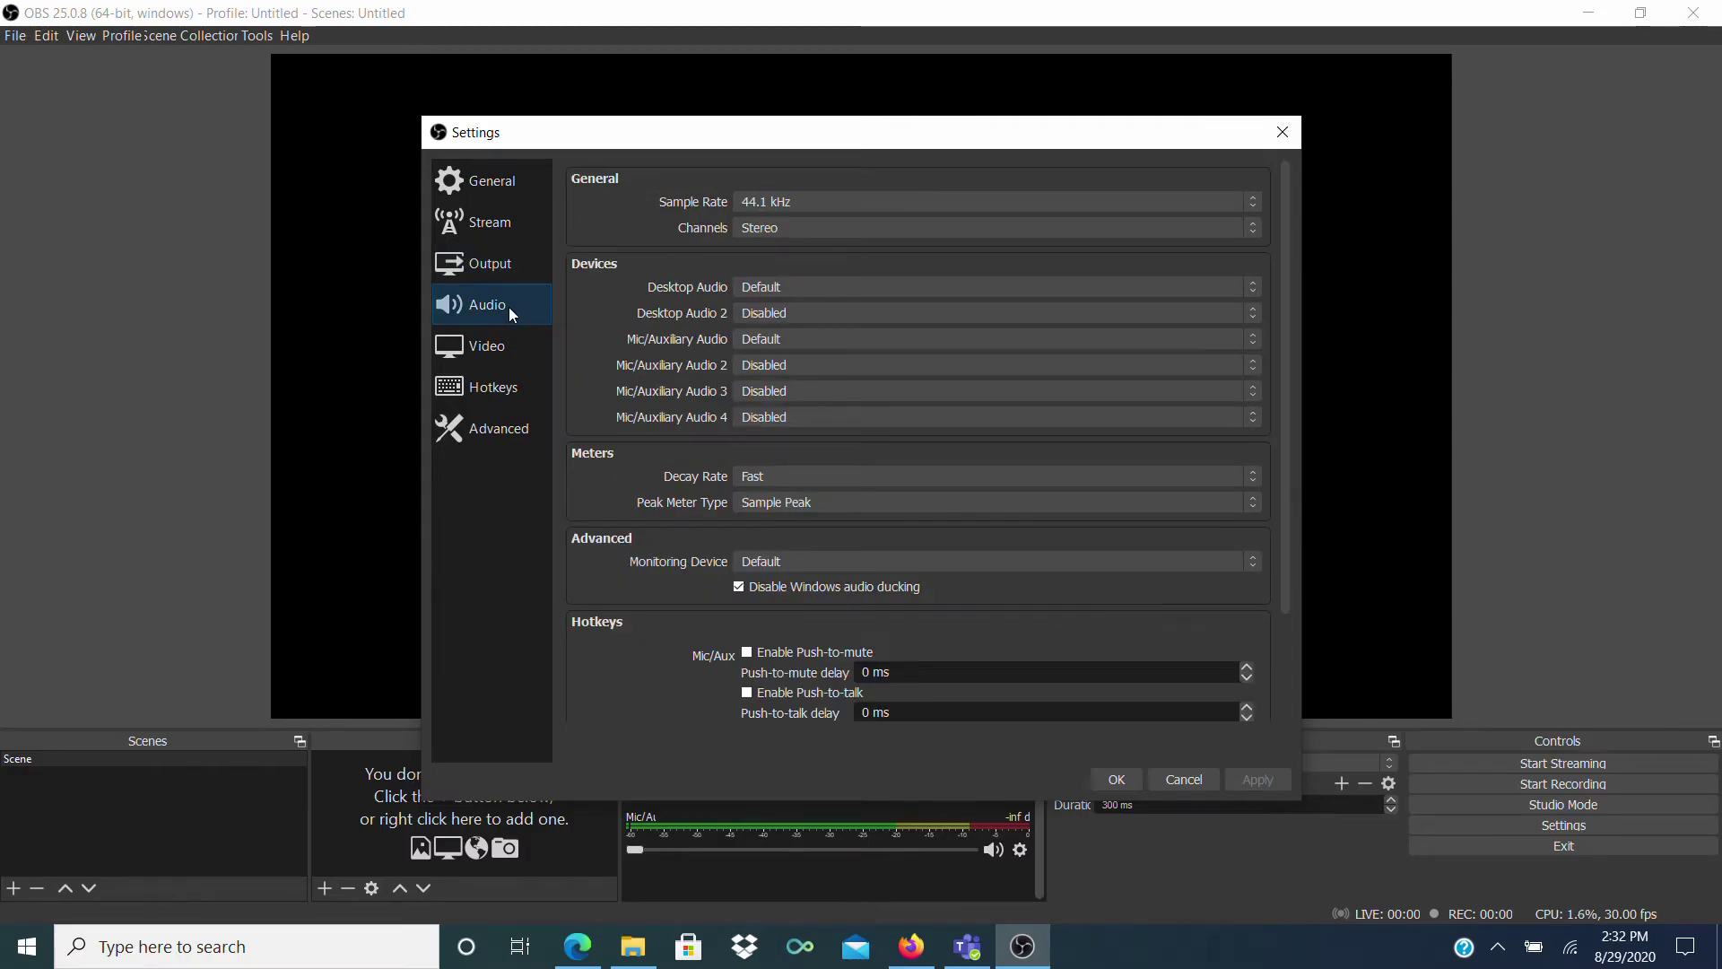
pyautogui.click(510, 348)
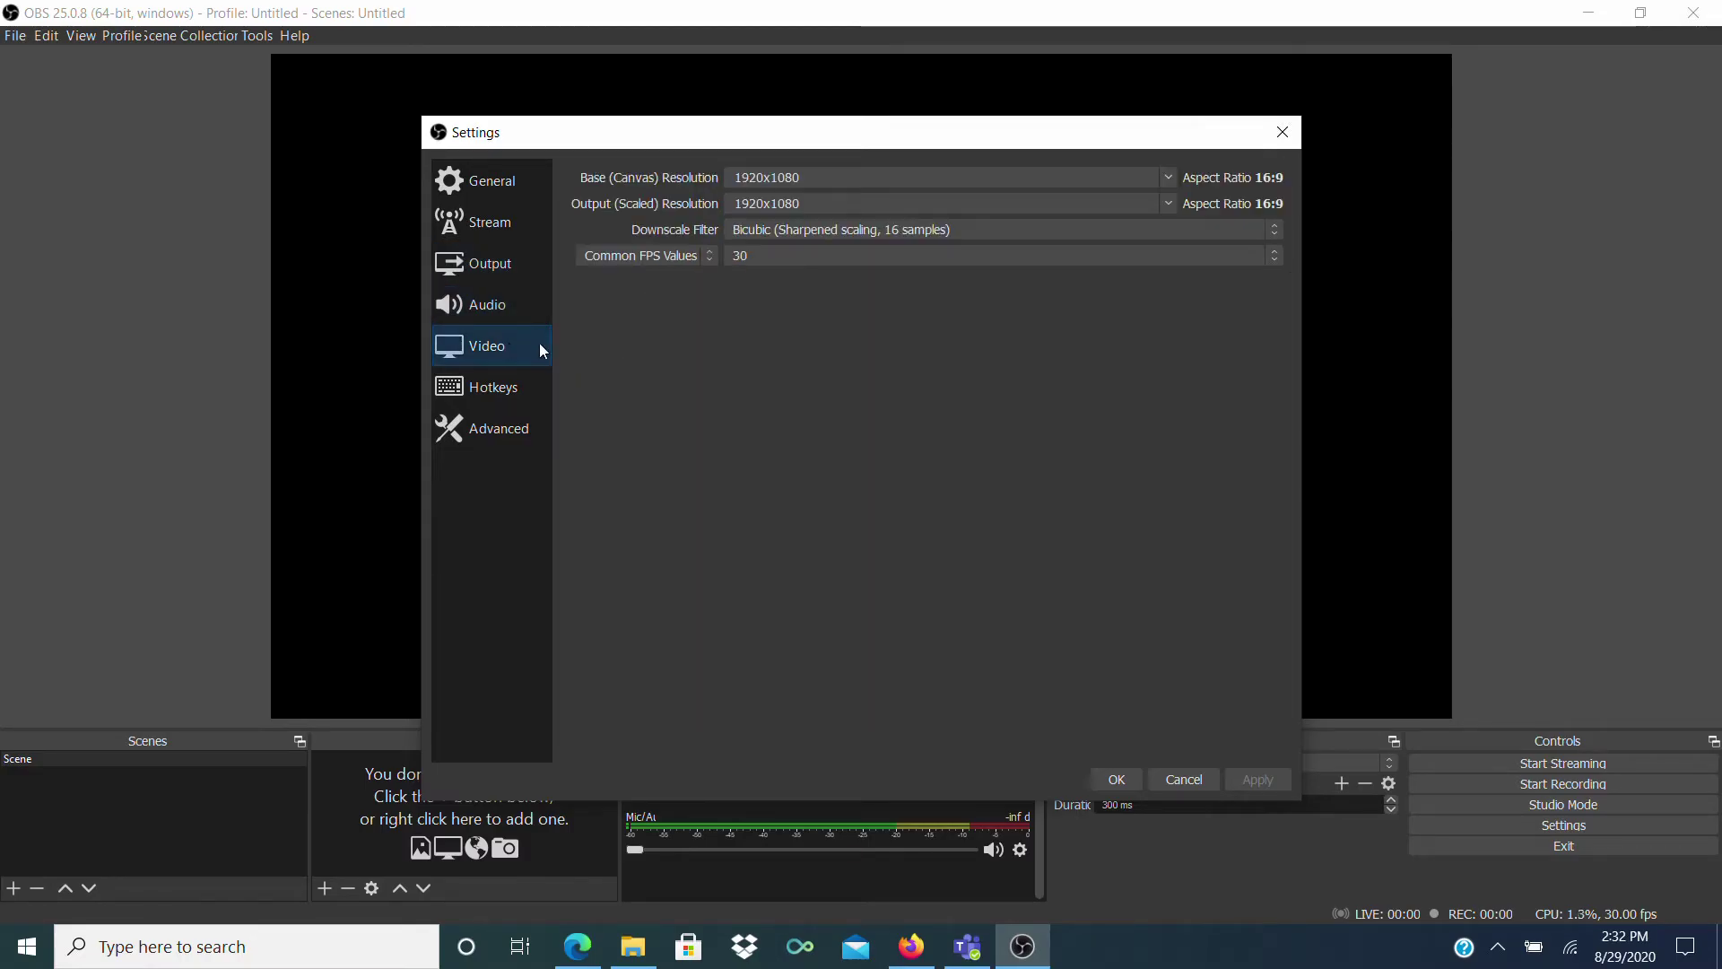
pyautogui.click(1169, 178)
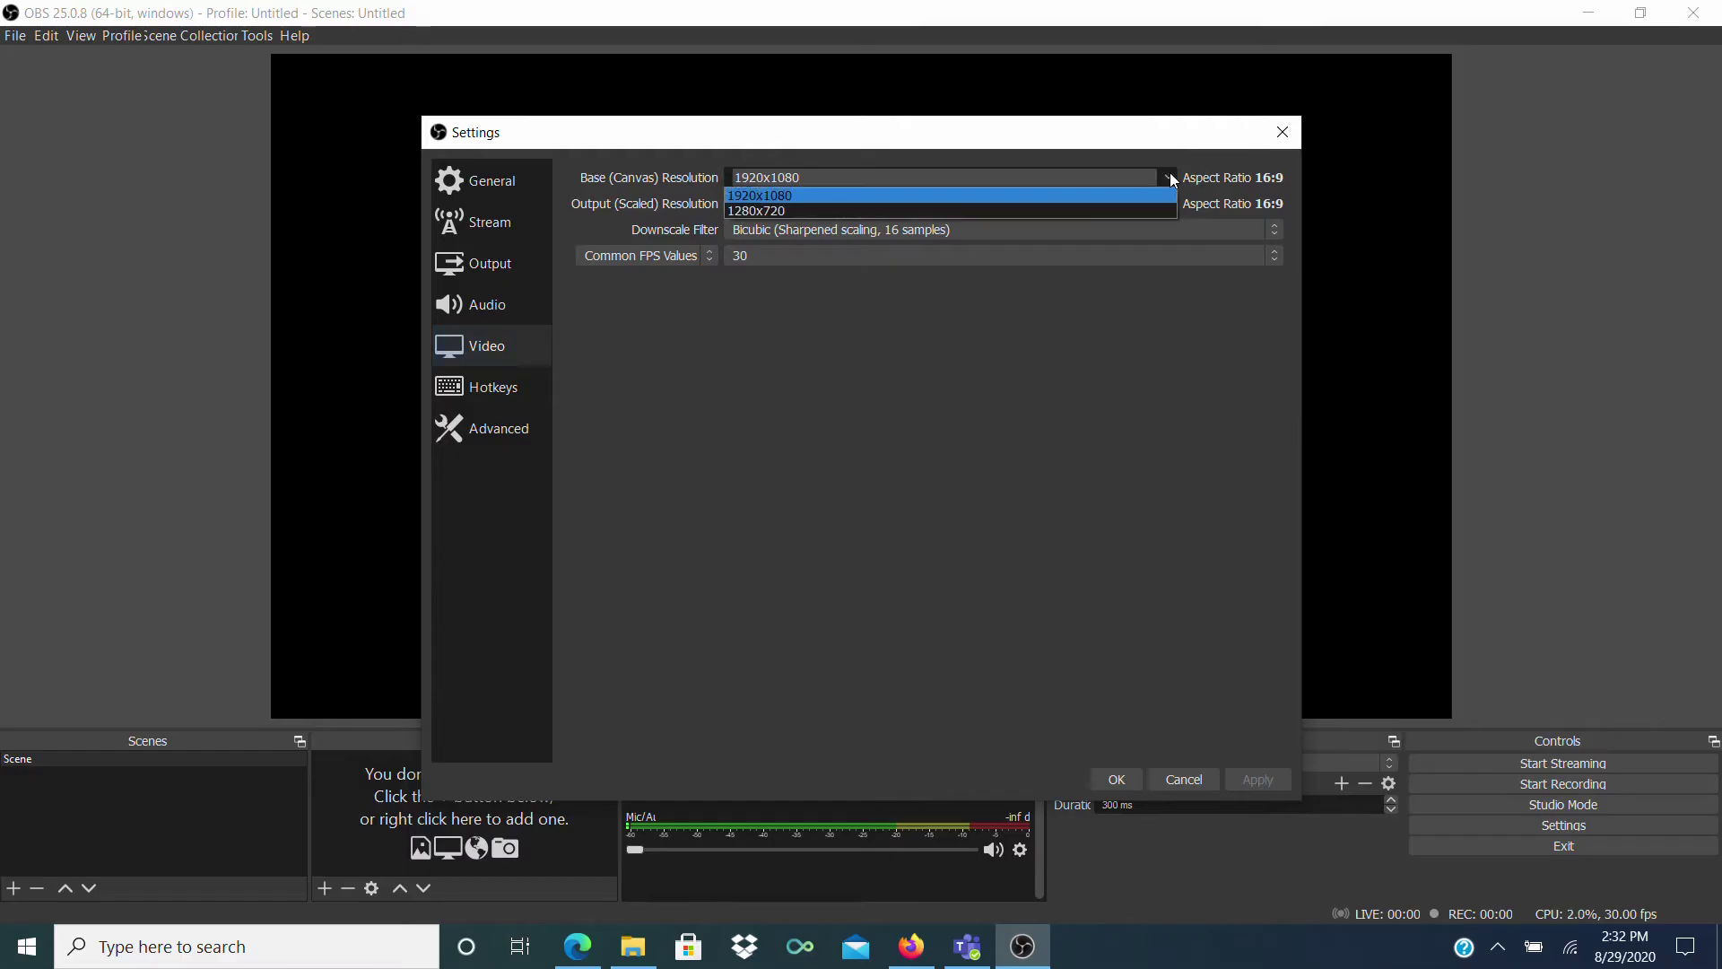
pyautogui.click(1169, 195)
pyautogui.click(1168, 205)
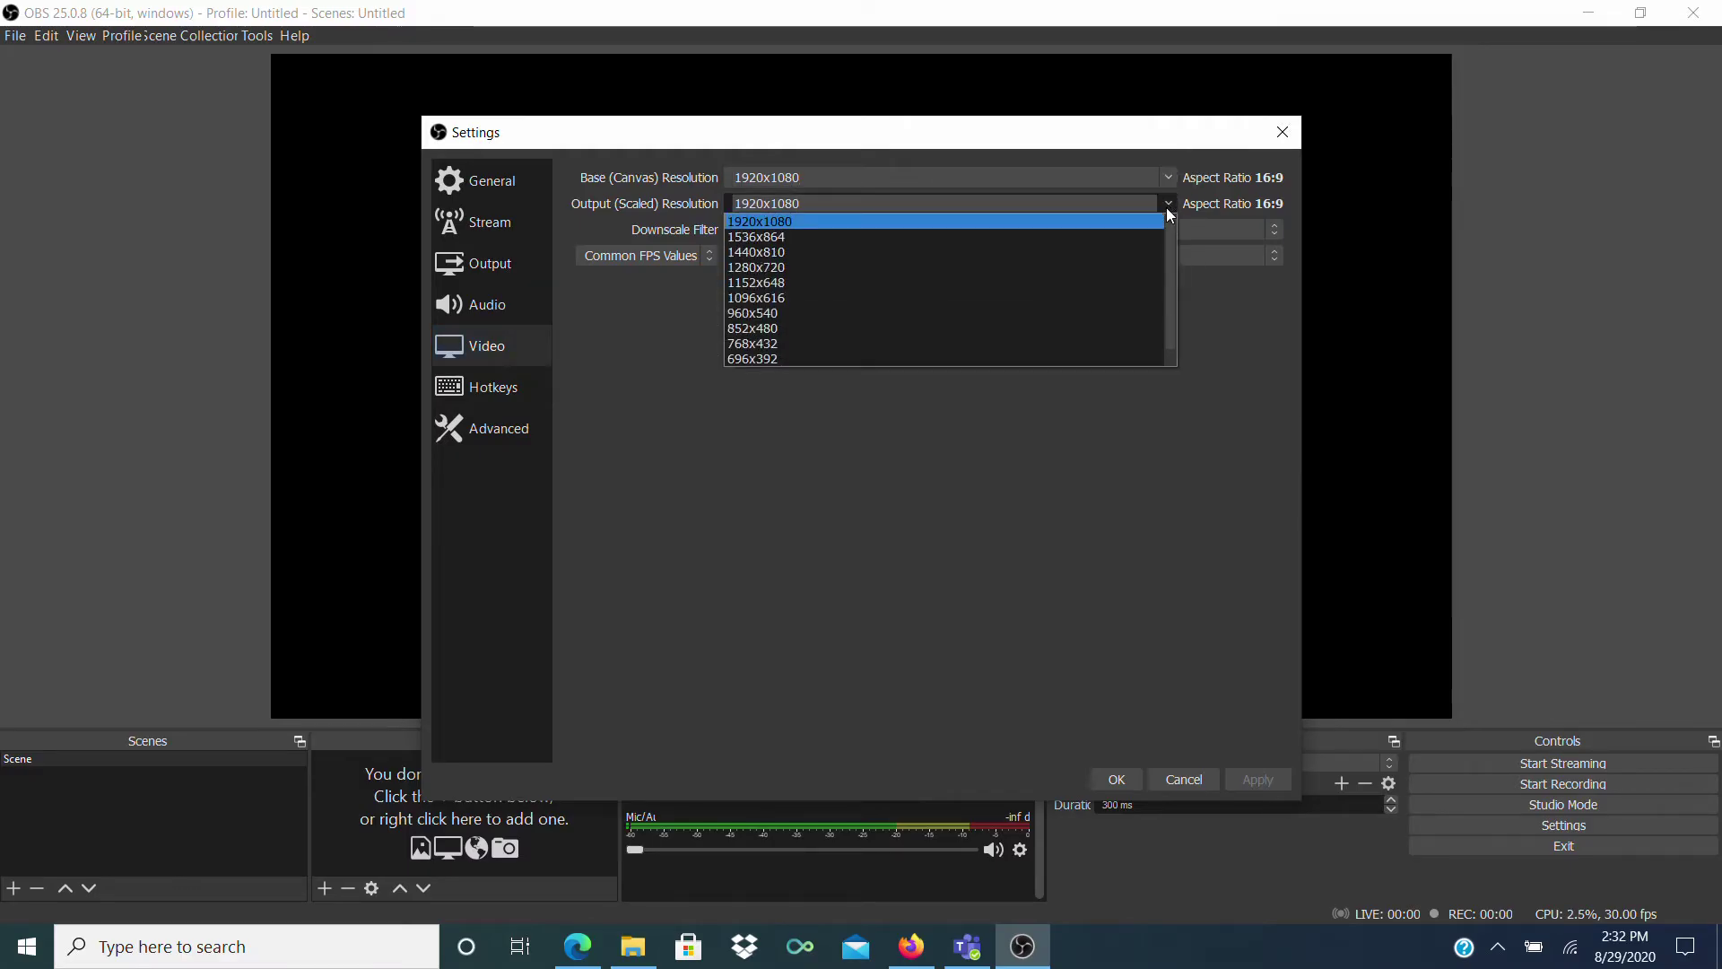
pyautogui.click(1223, 300)
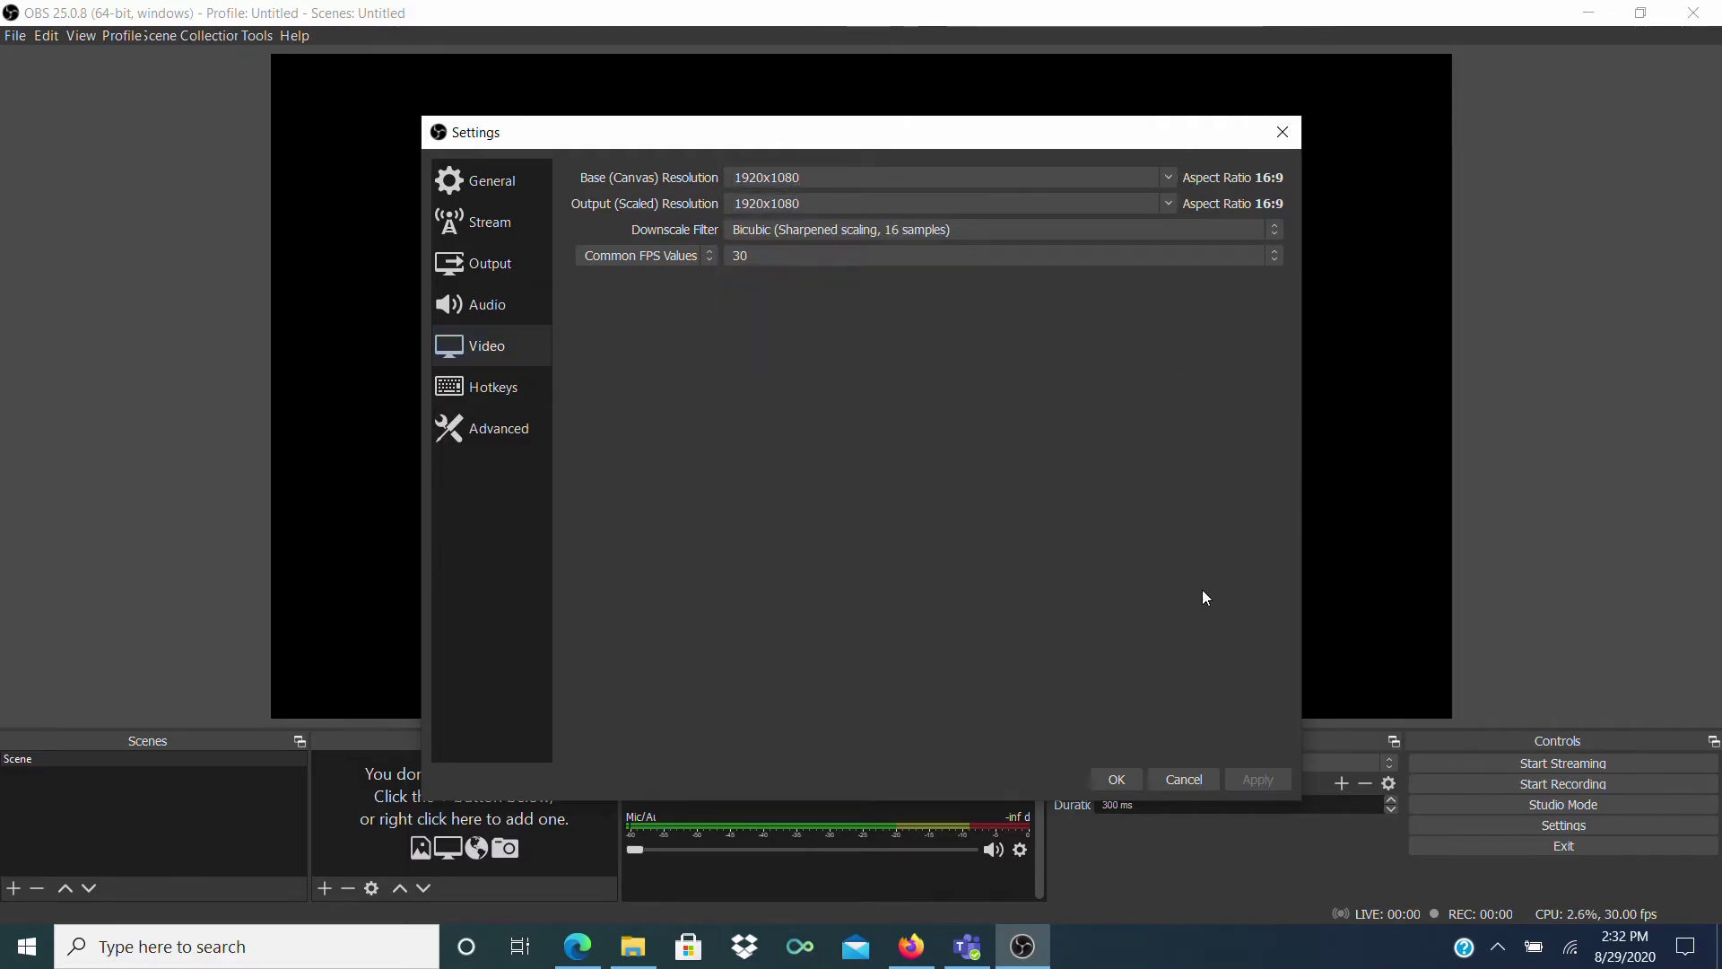
pyautogui.click(1116, 779)
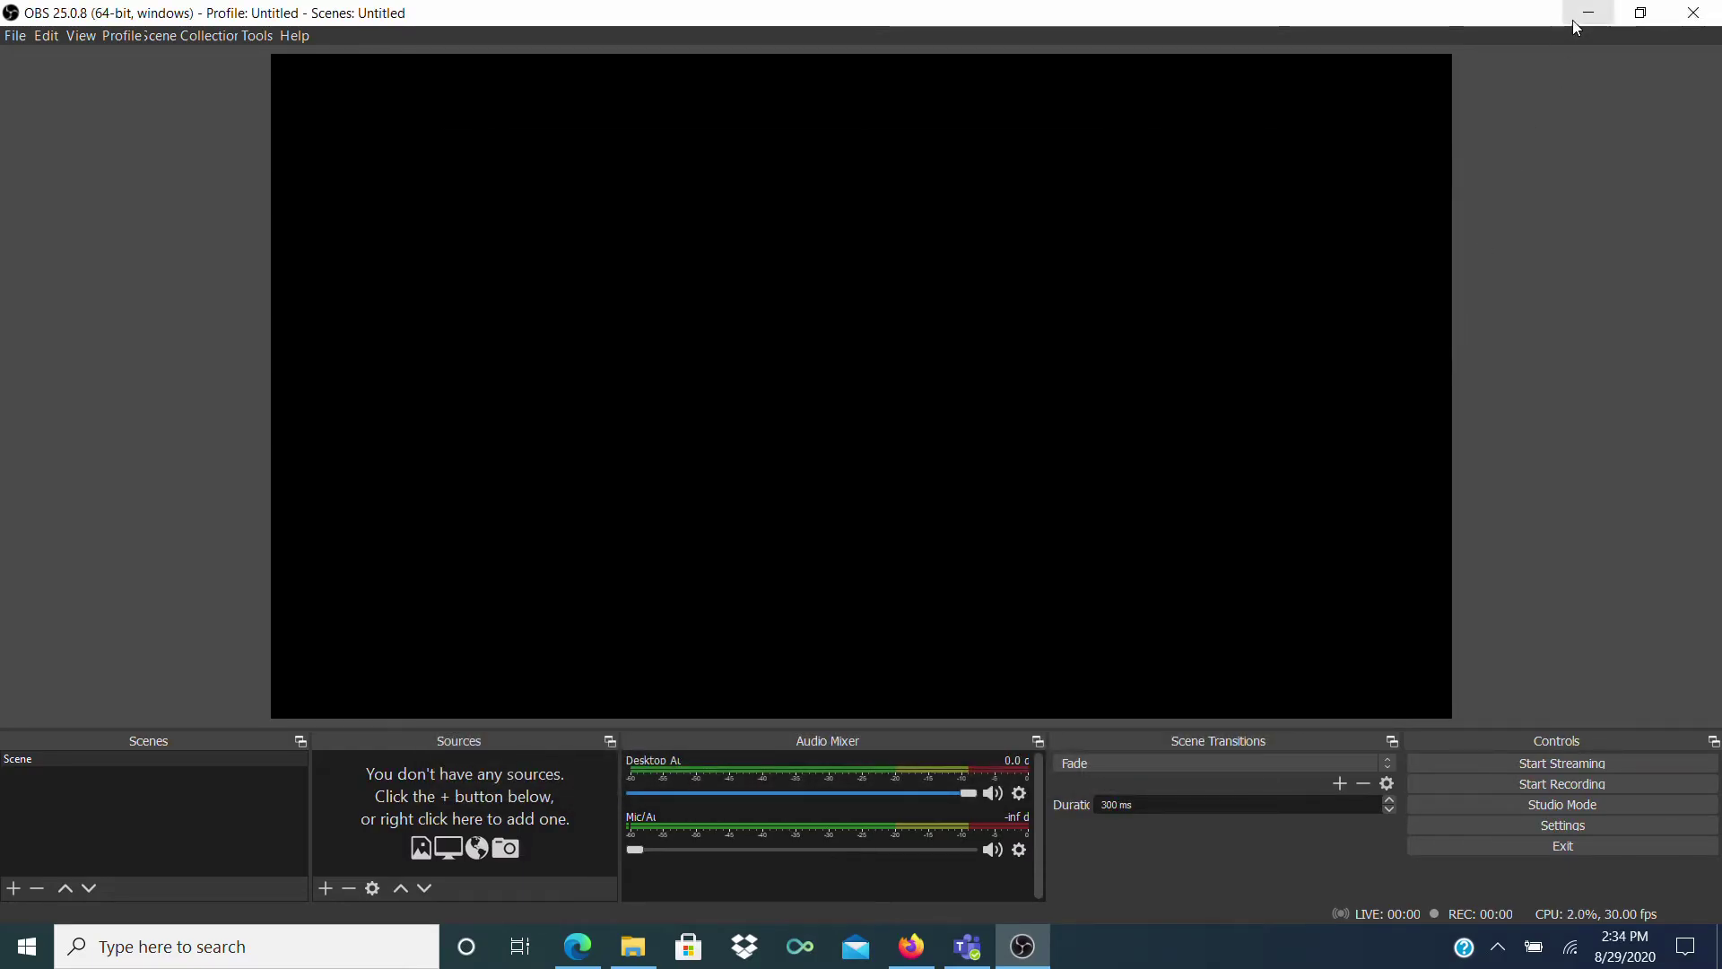
# Minimize OBS, cycle through the Edge, Firefox and Teams windows, then return to OBS.
pyautogui.click(1637, 12)
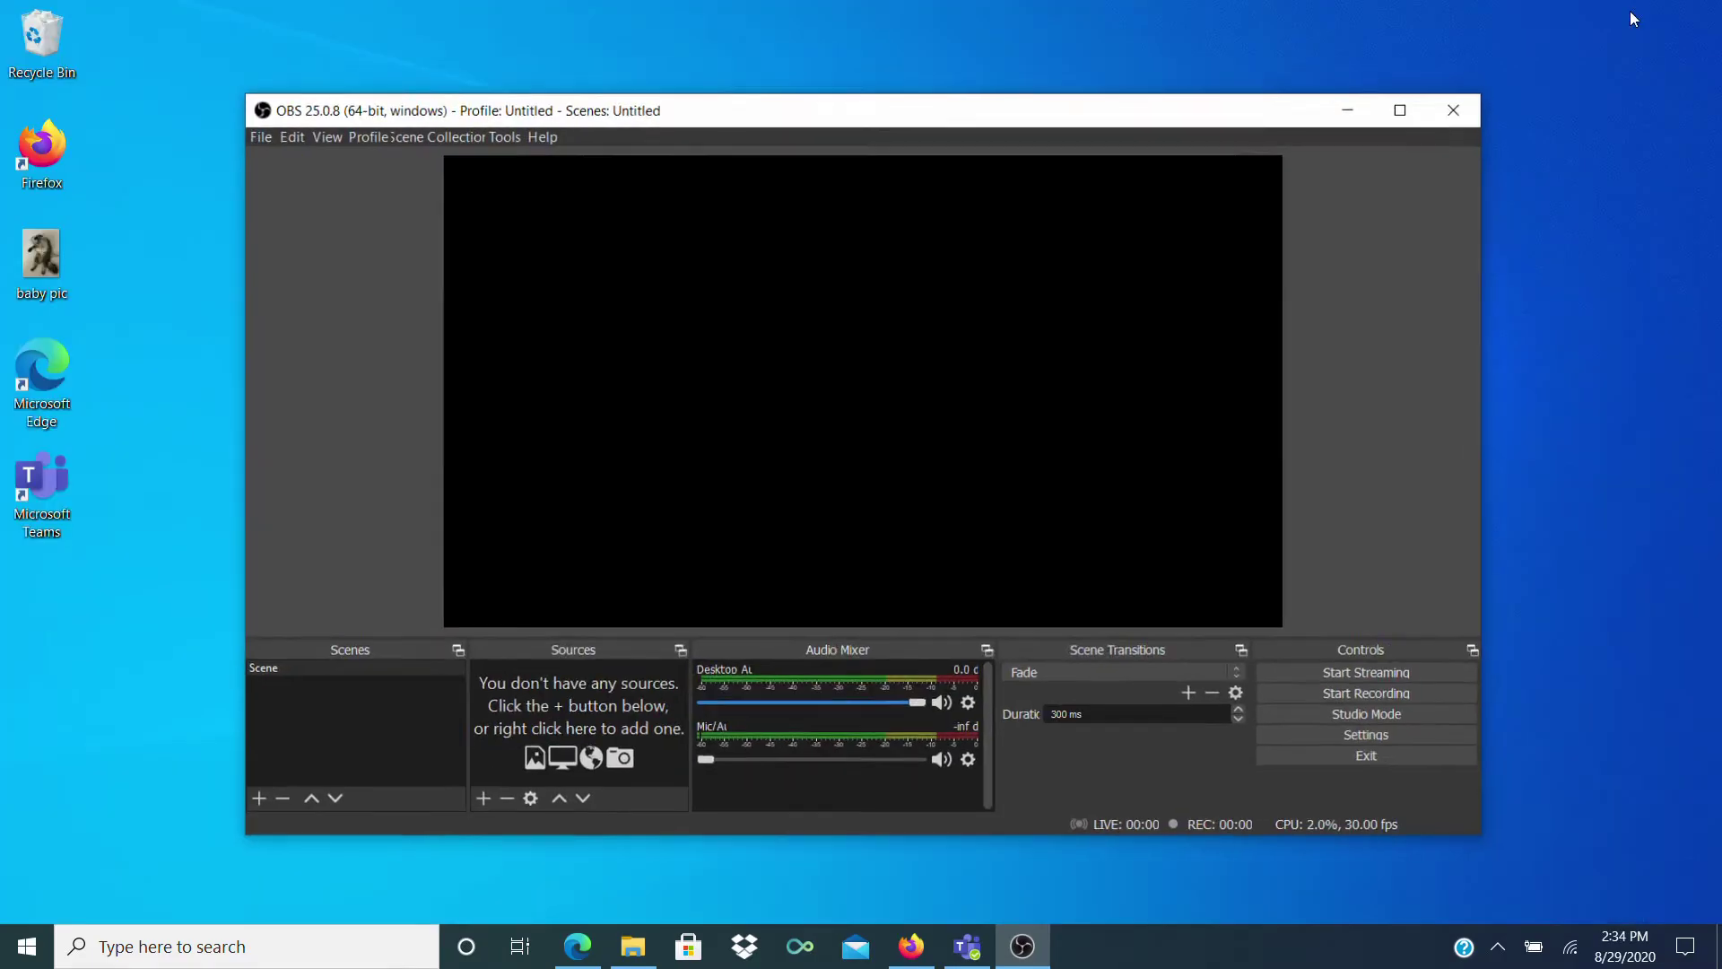
pyautogui.click(570, 952)
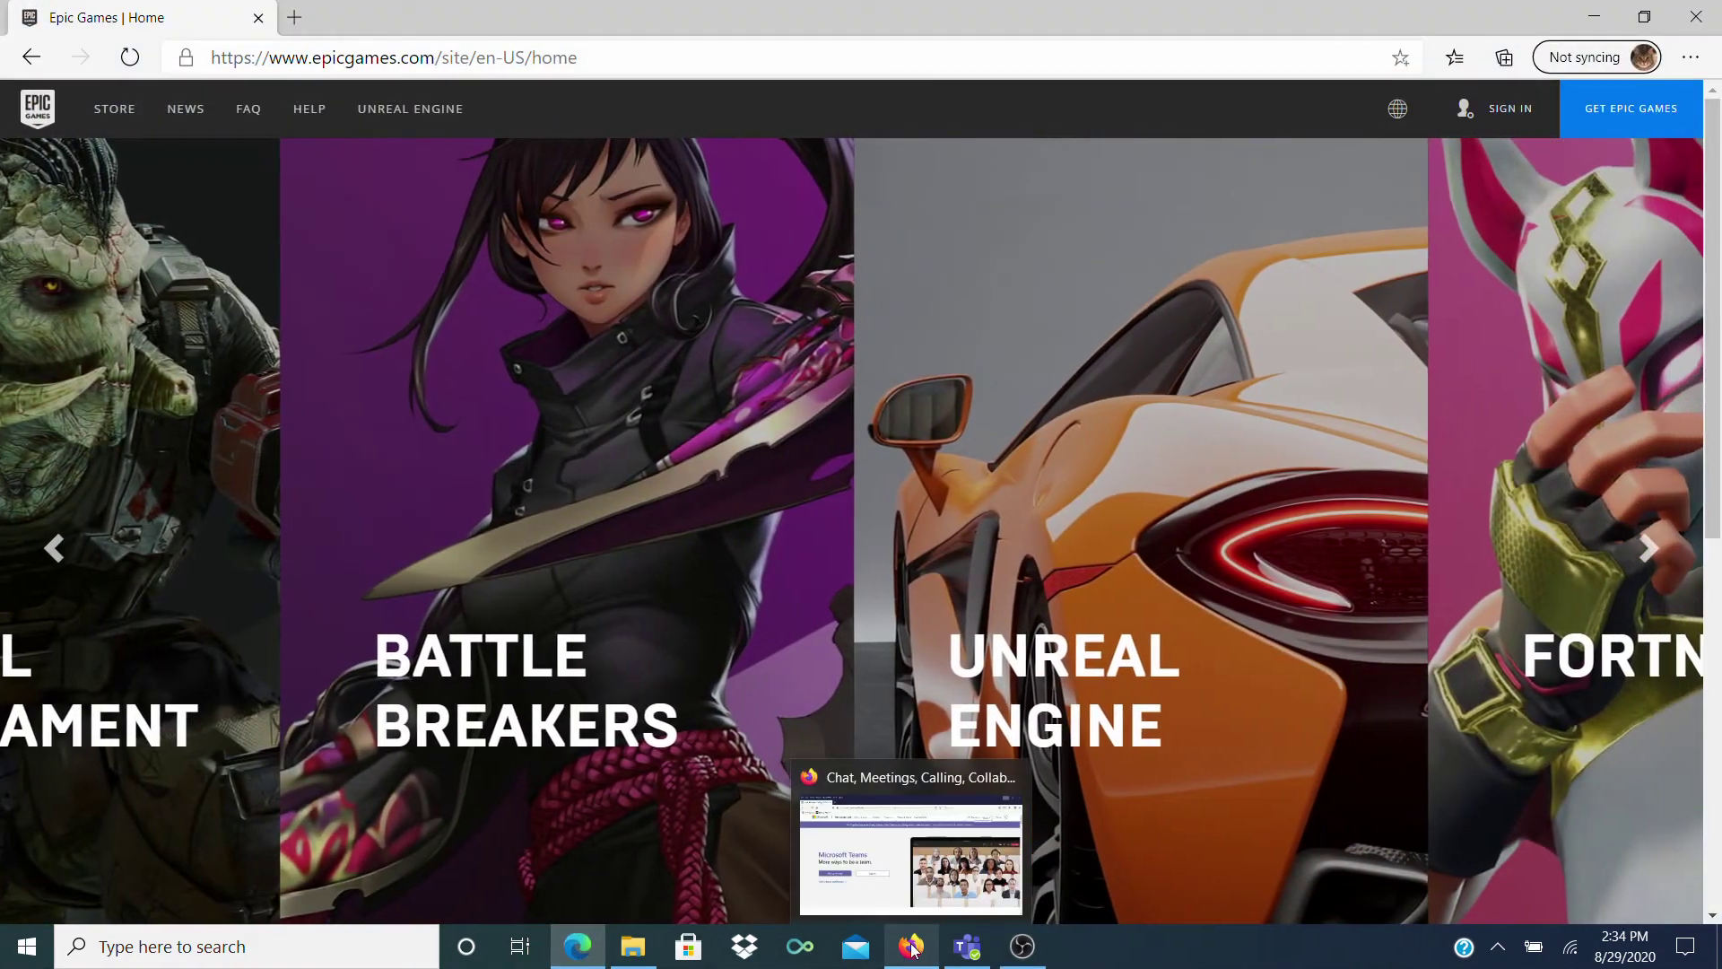
pyautogui.click(912, 947)
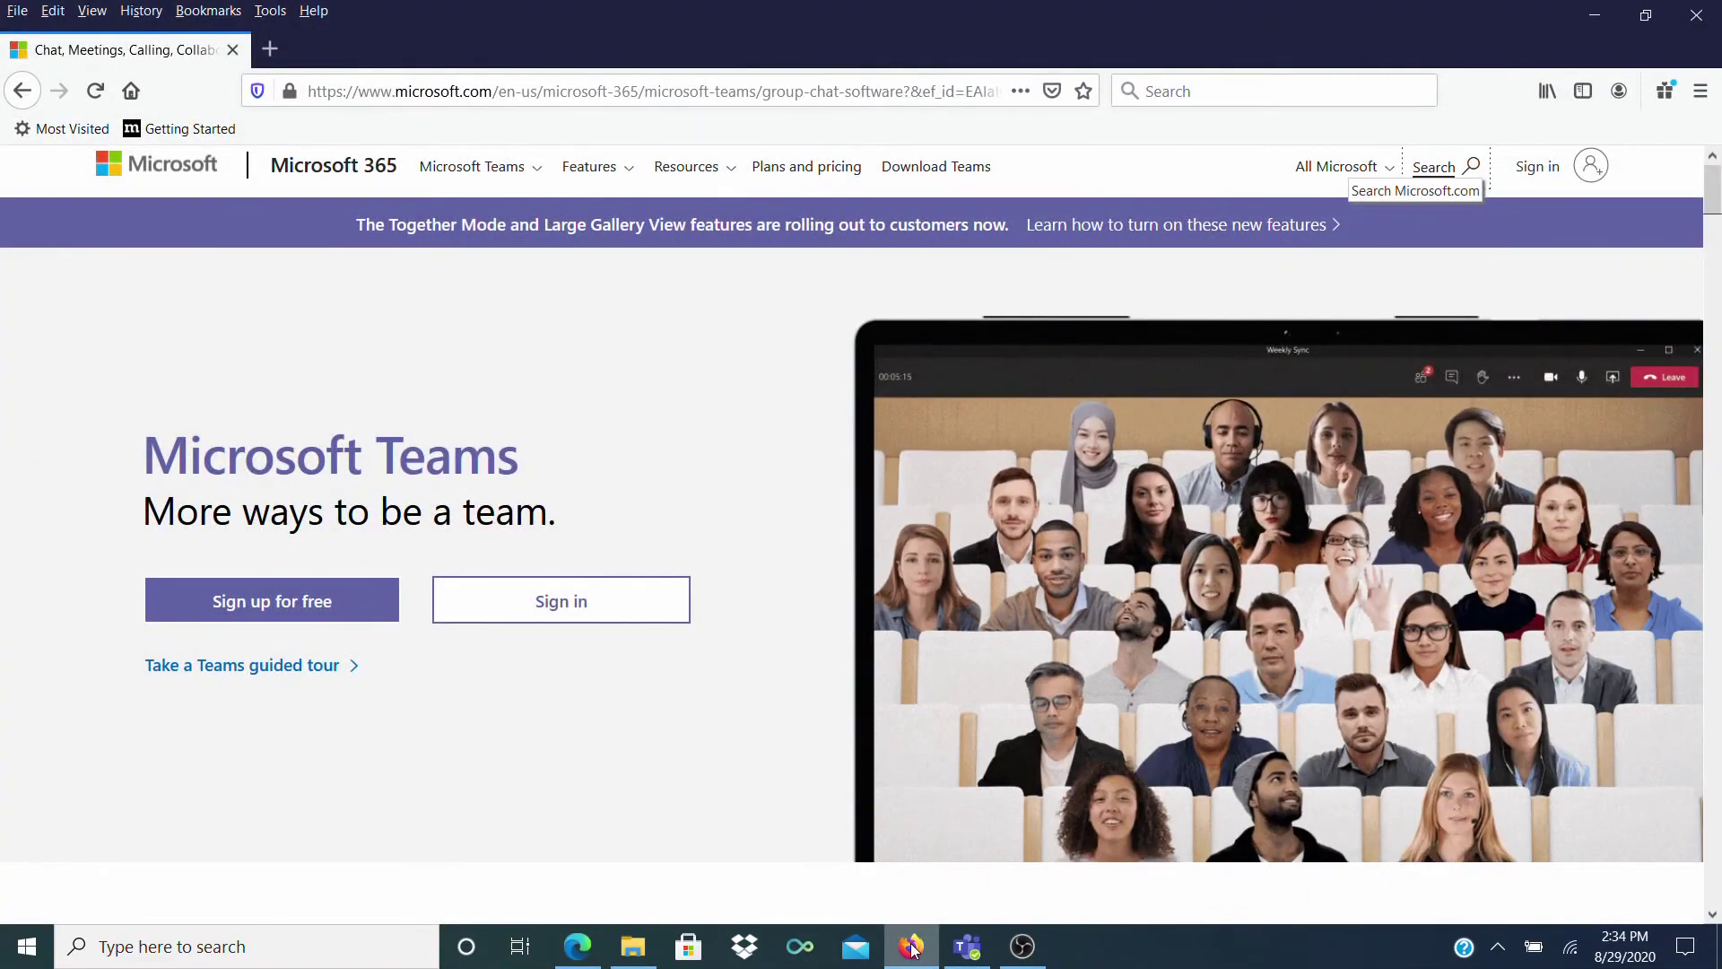
pyautogui.click(974, 956)
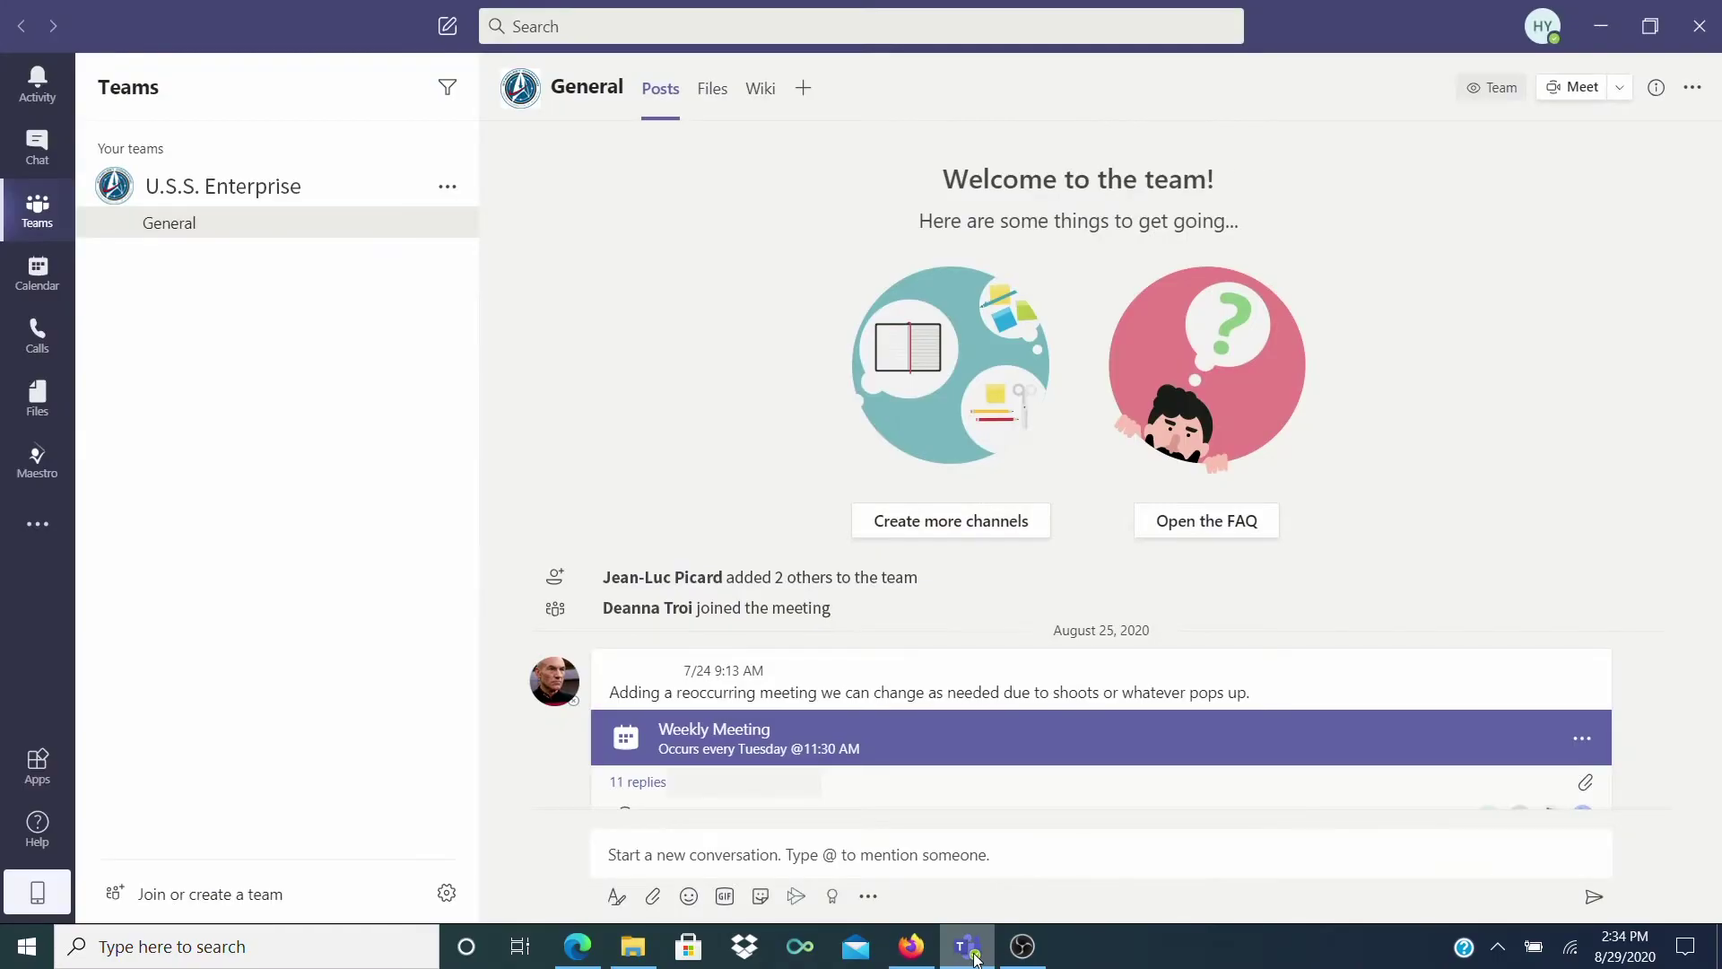
pyautogui.click(1023, 952)
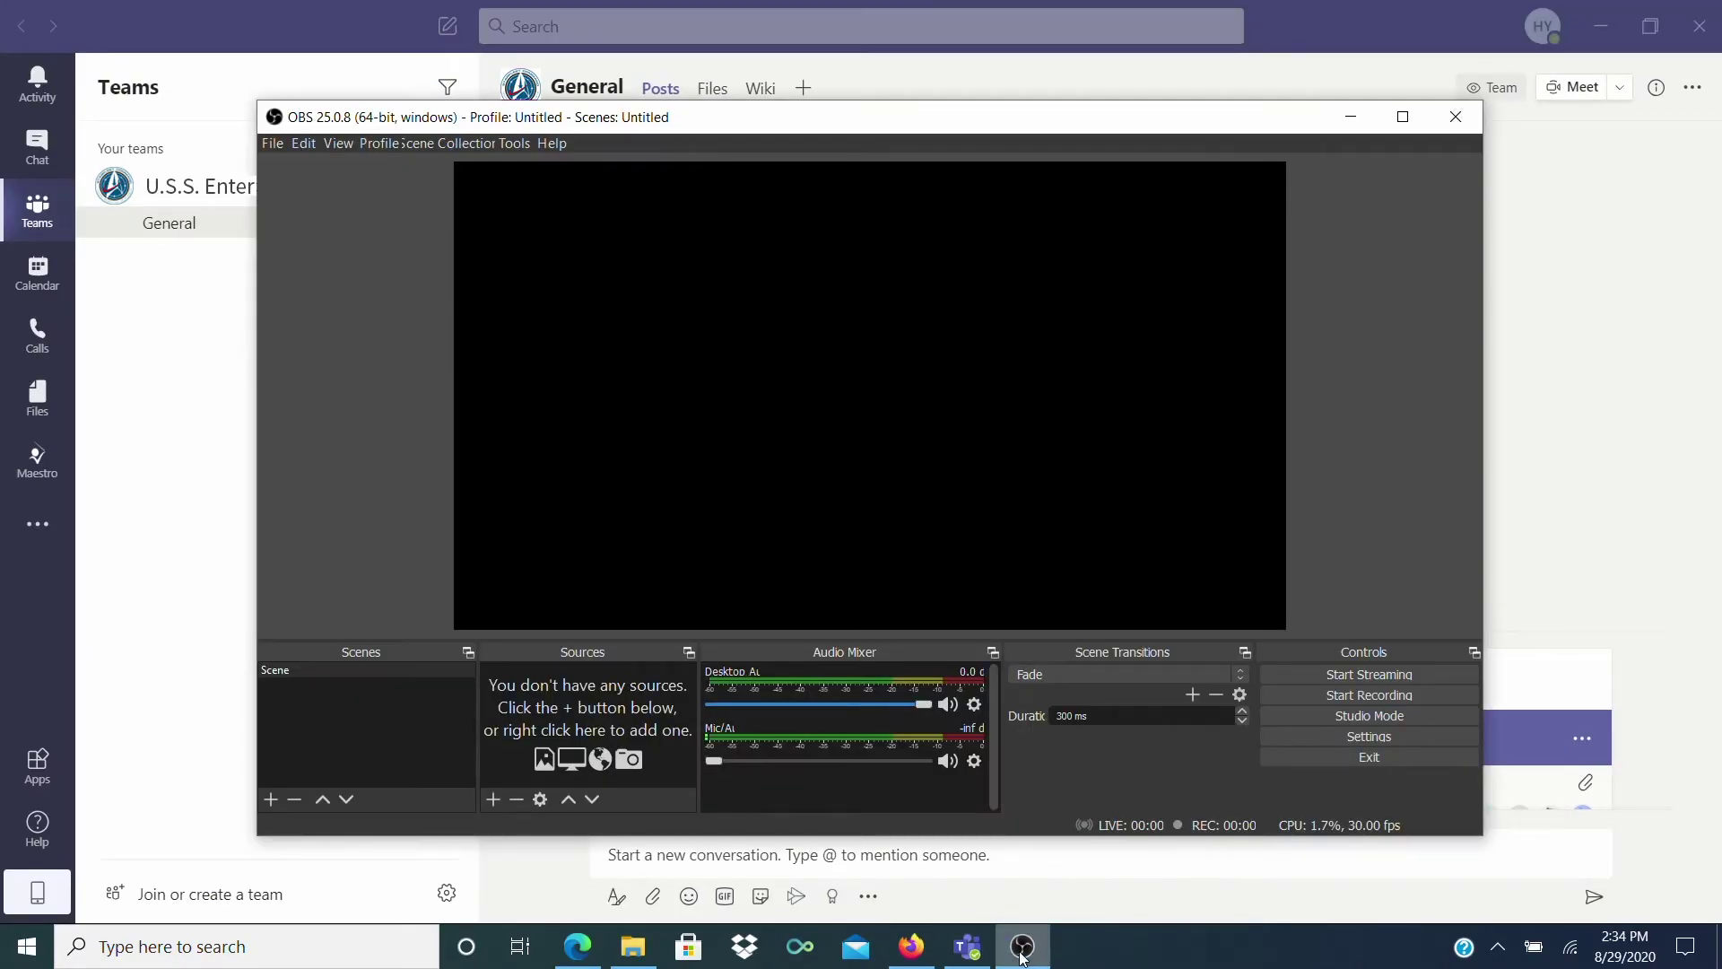
pyautogui.click(490, 798)
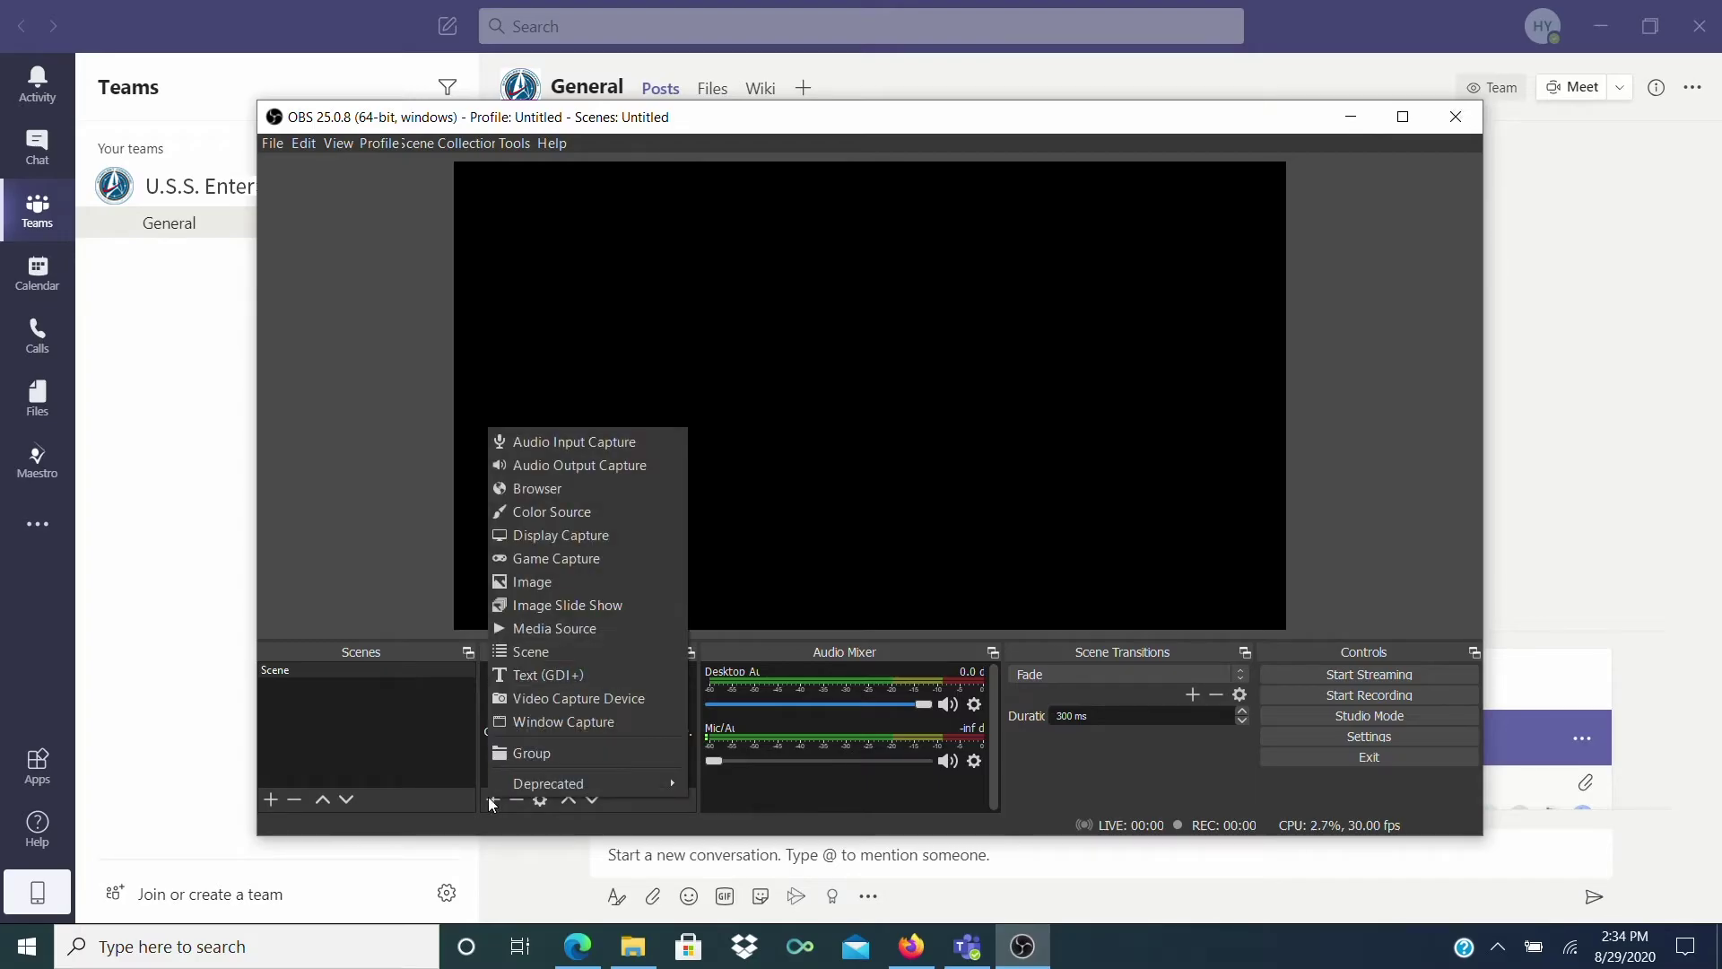
# Add a Window Capture source targeting the Microsoft Teams app window [Teams.exe].
pyautogui.click(626, 728)
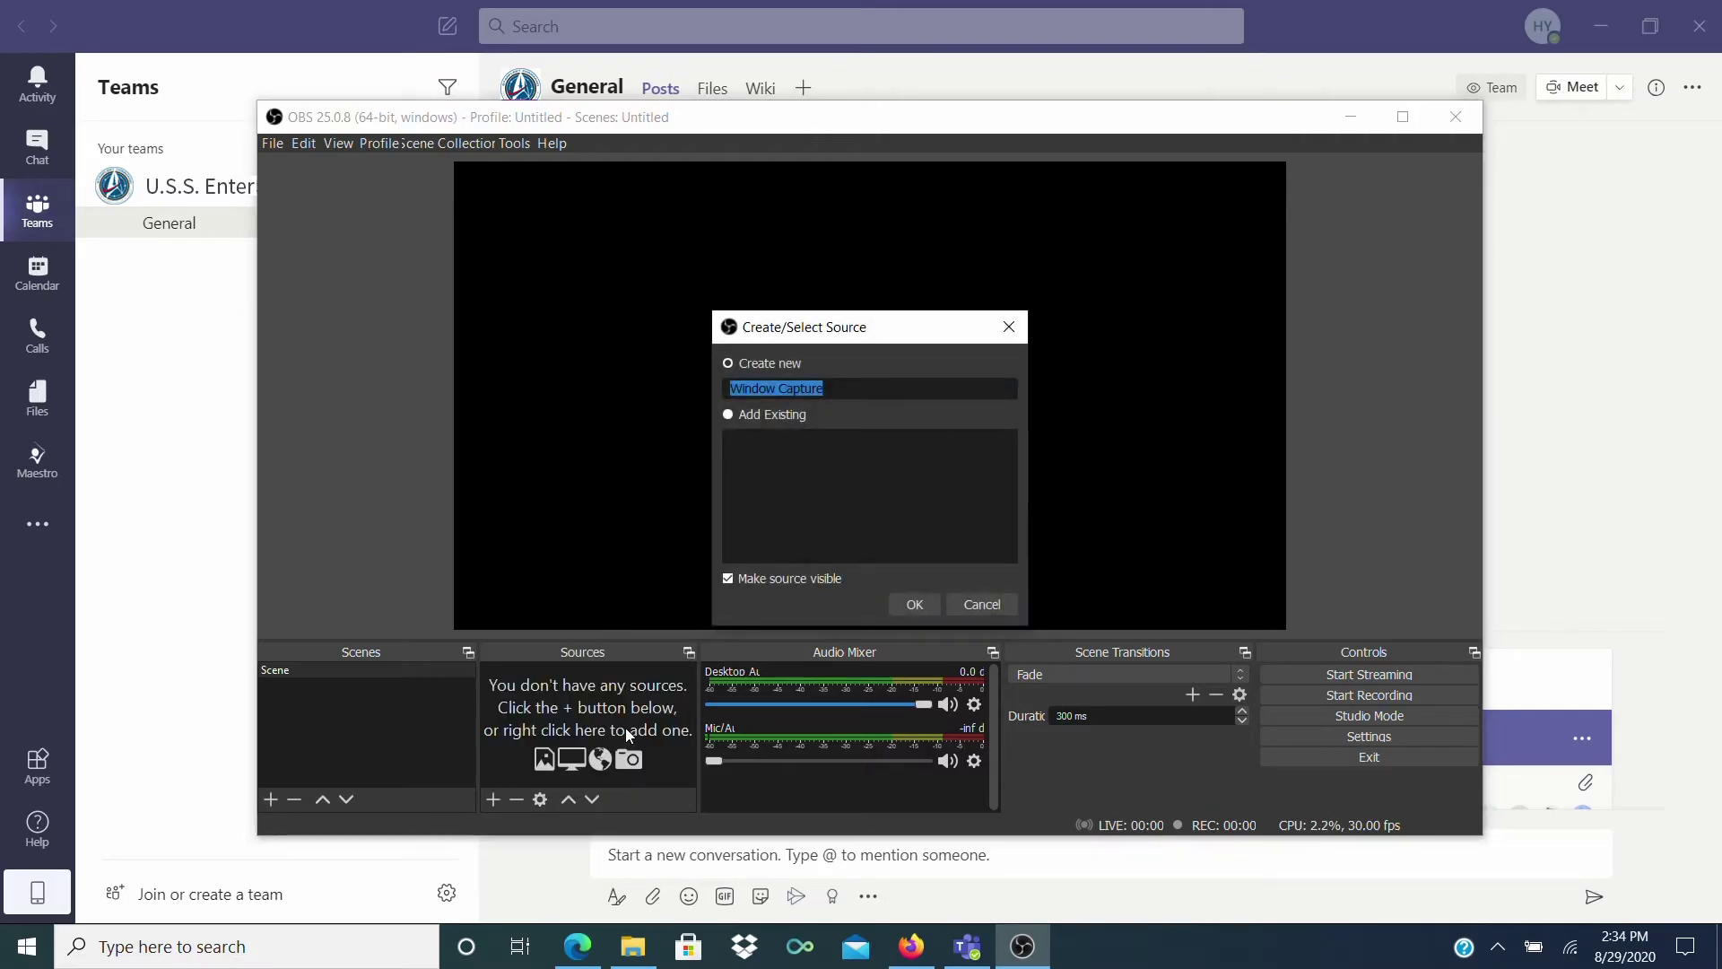
pyautogui.click(912, 604)
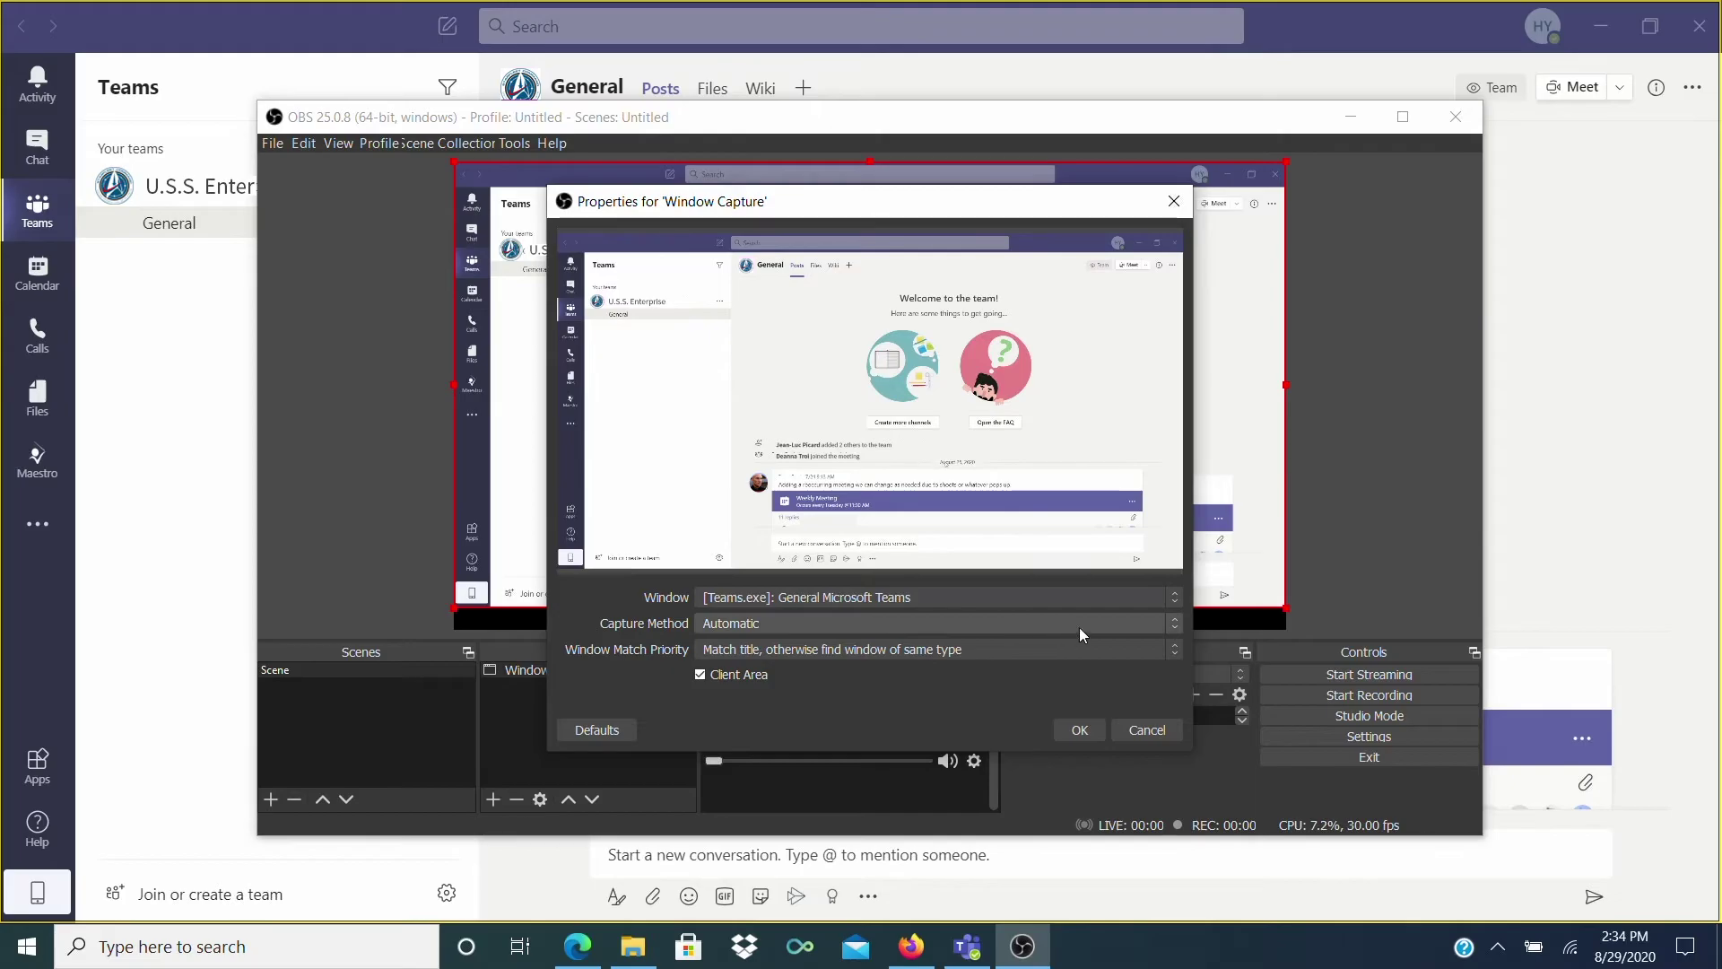
pyautogui.click(1173, 595)
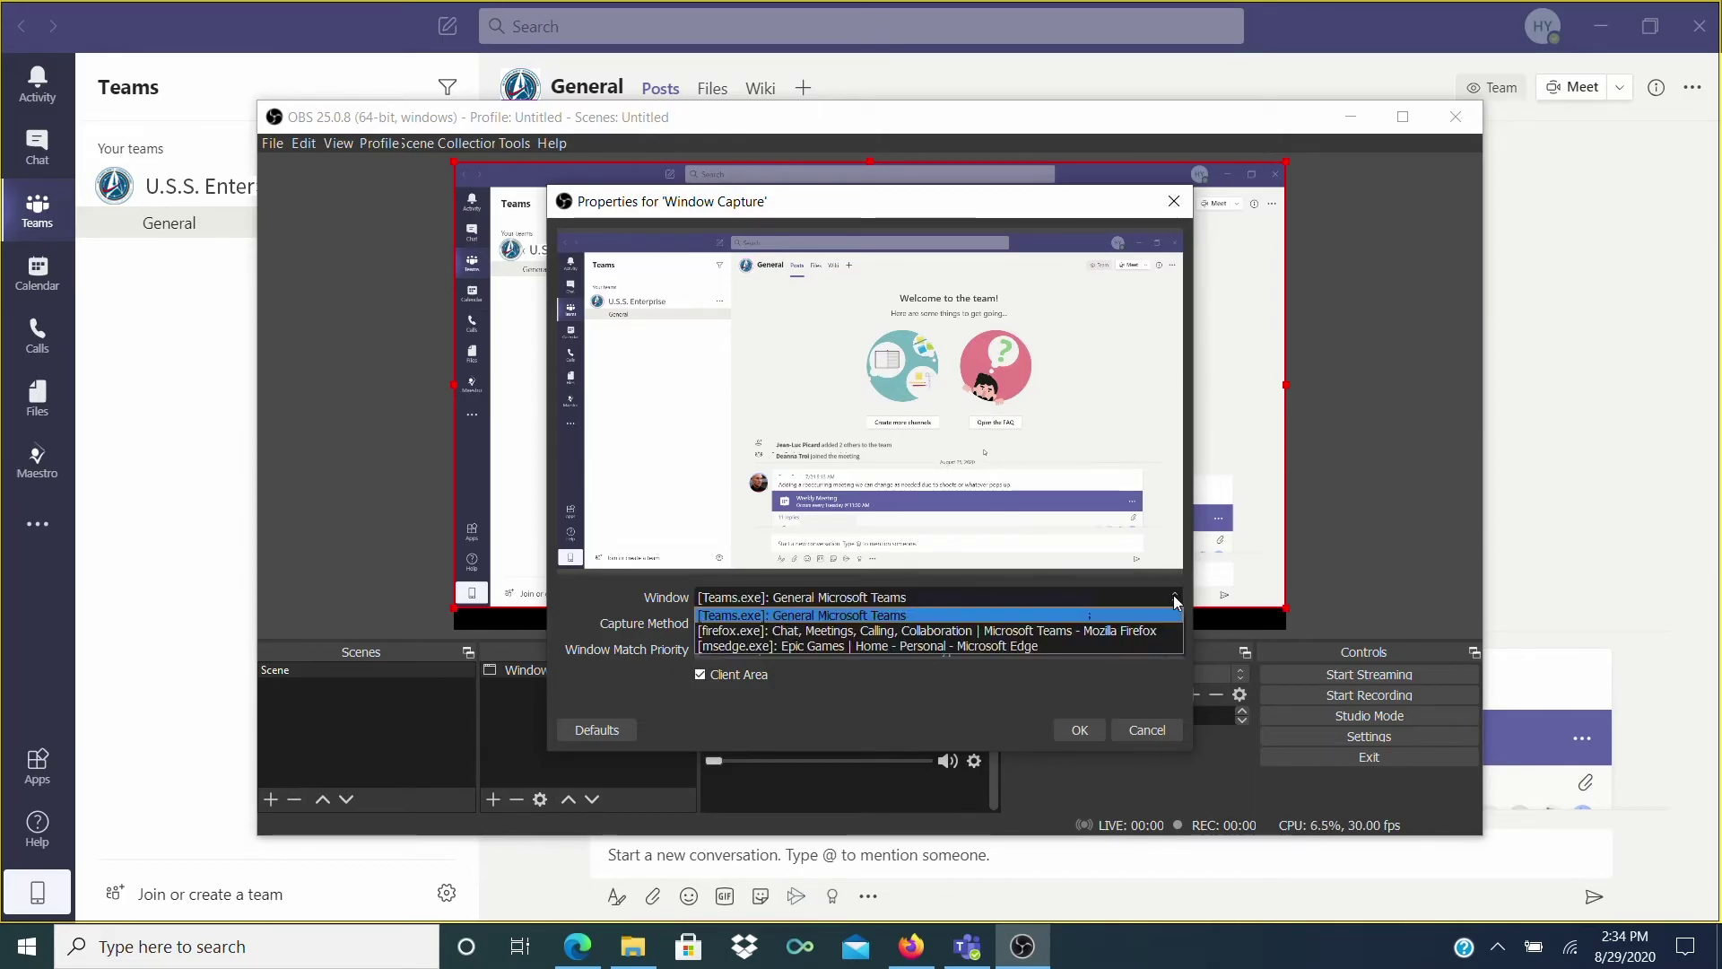
pyautogui.click(1151, 632)
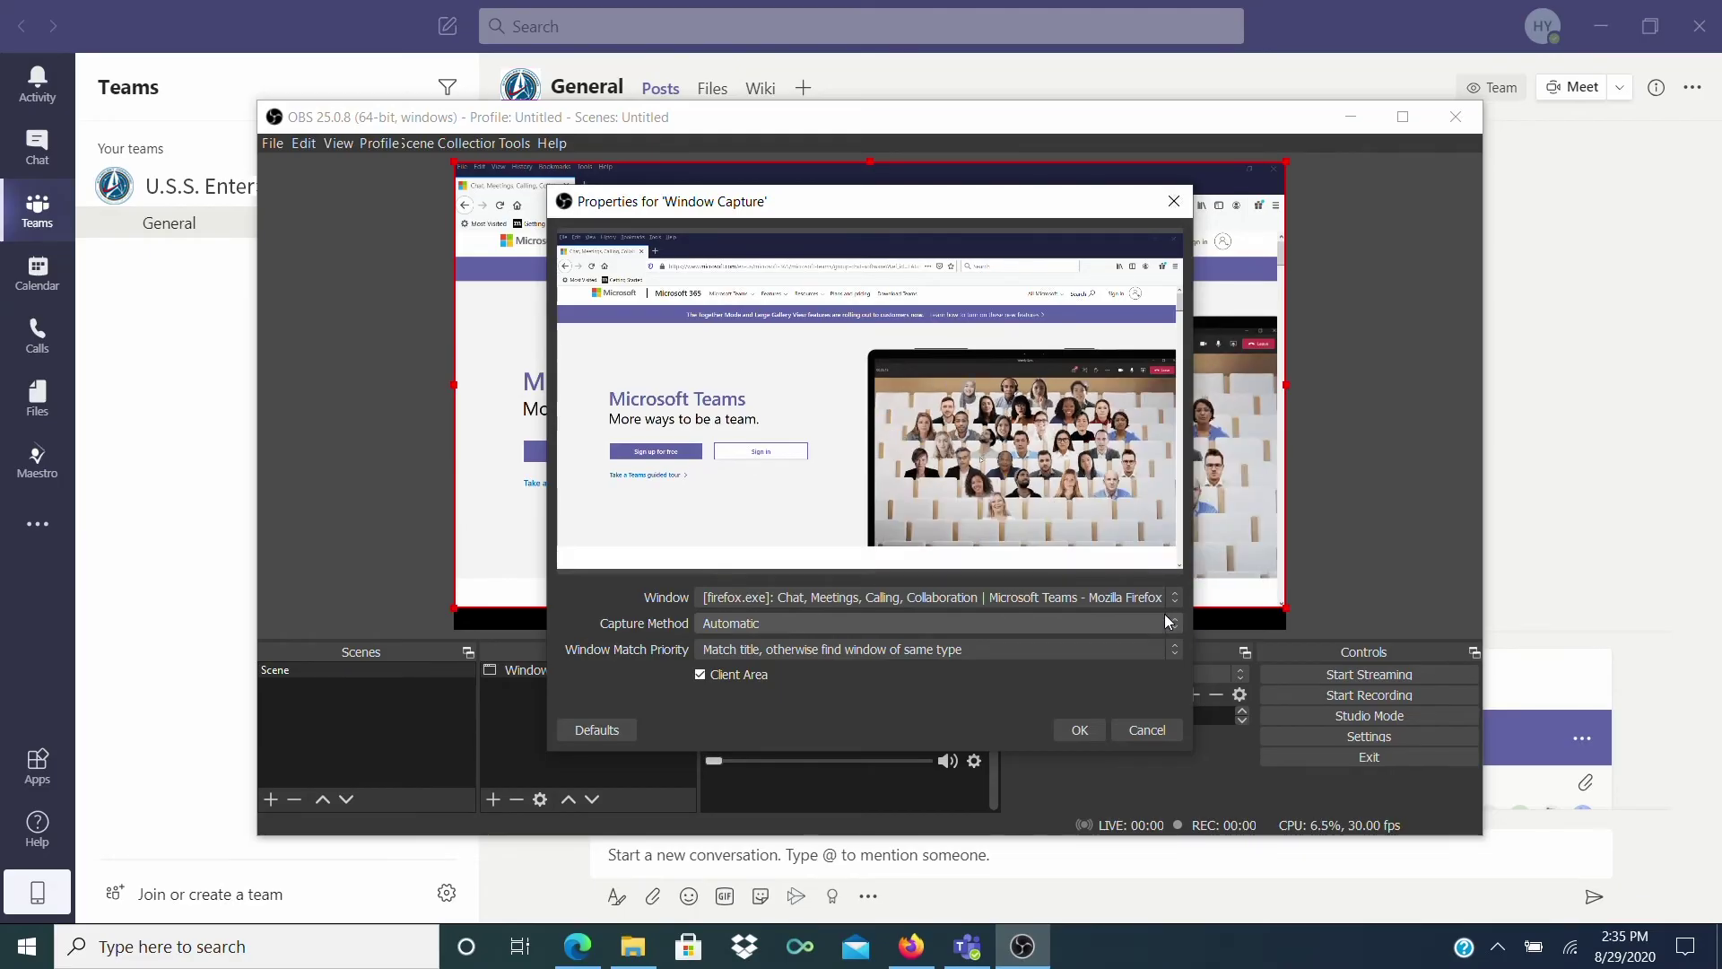
pyautogui.click(1164, 599)
pyautogui.click(1123, 643)
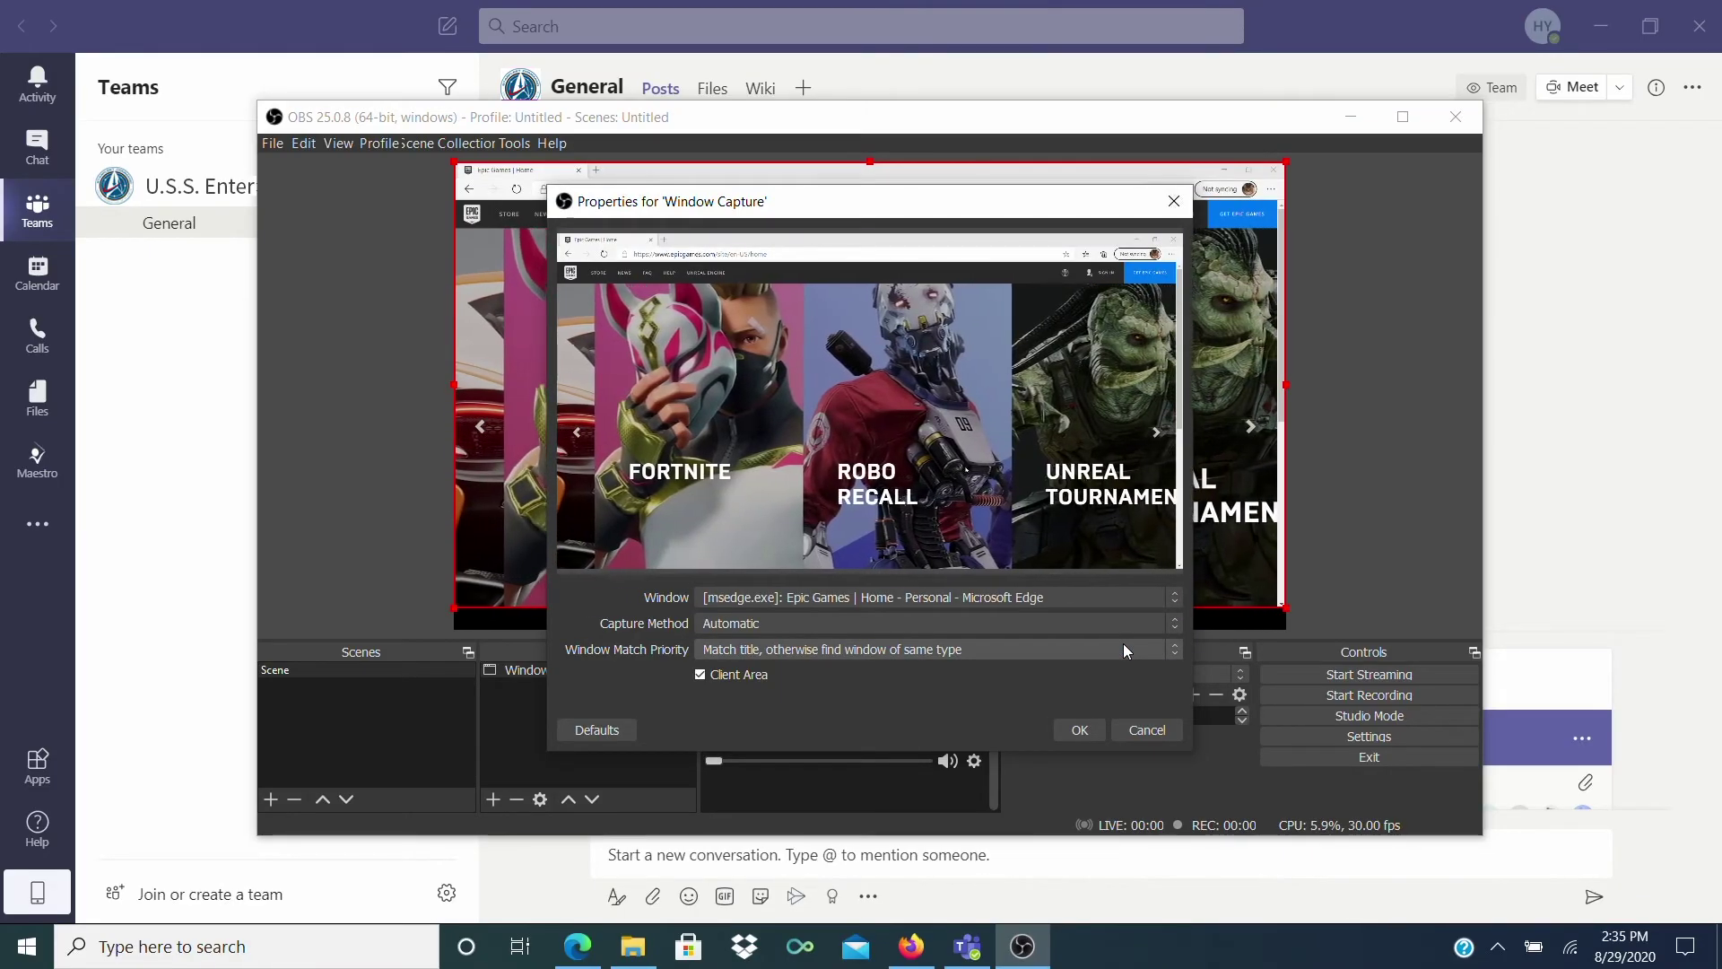
pyautogui.click(1171, 596)
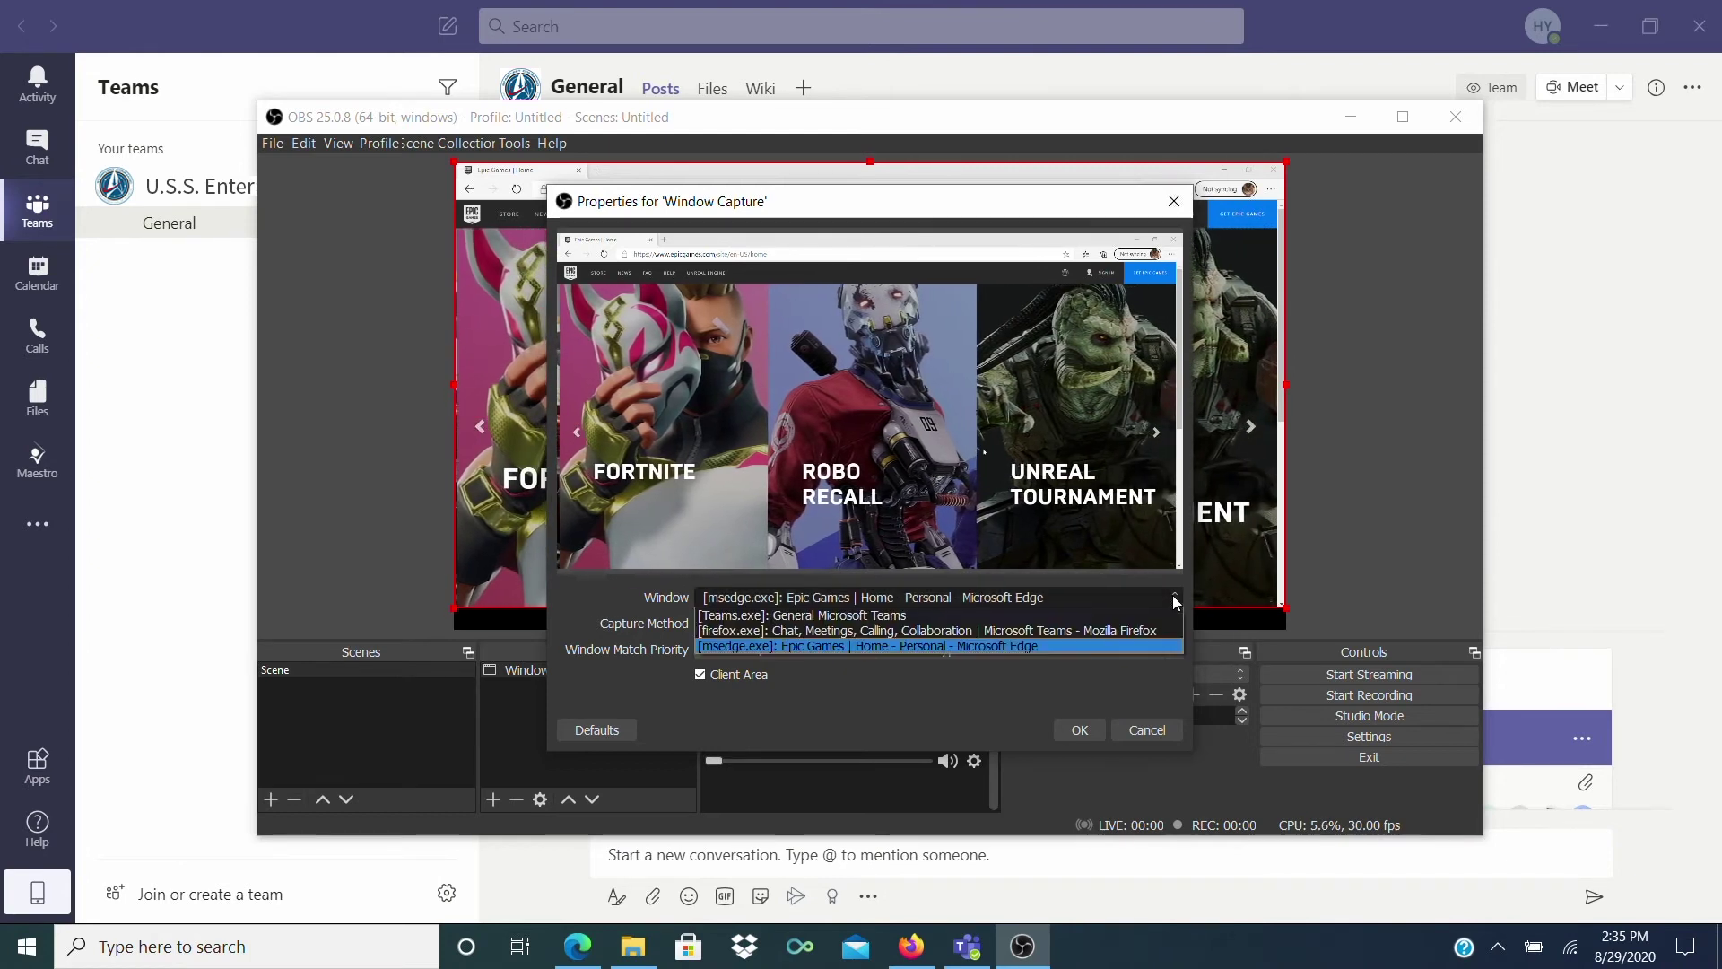
pyautogui.click(1098, 614)
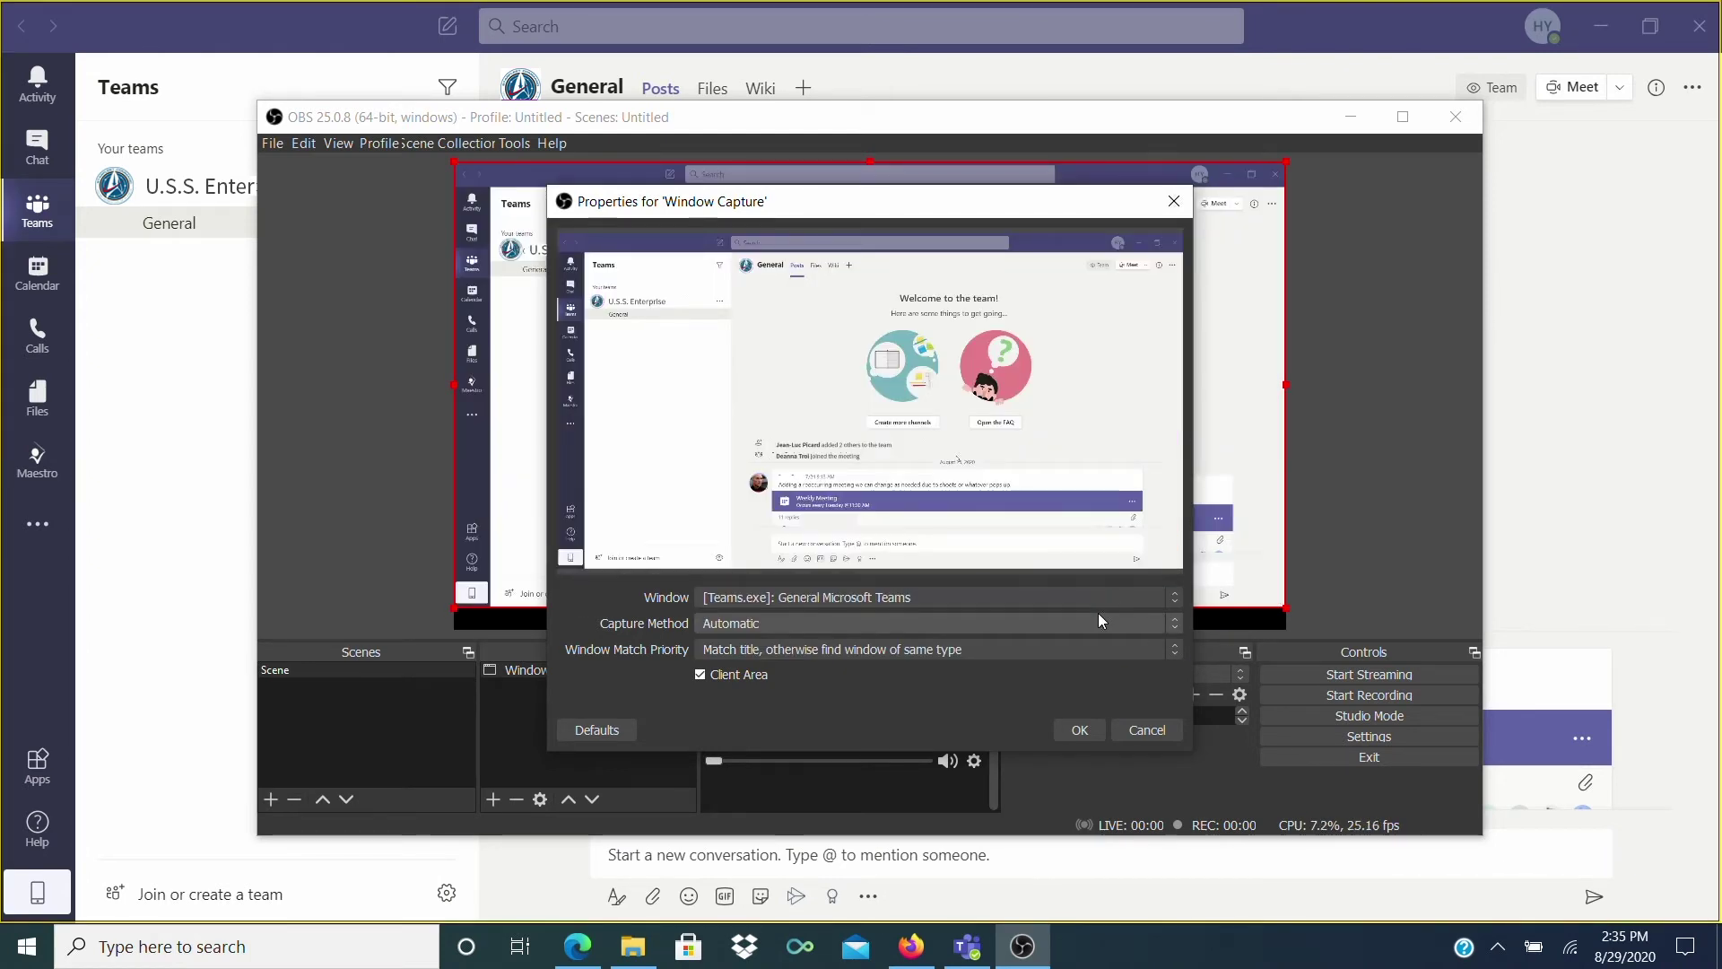
pyautogui.click(1079, 726)
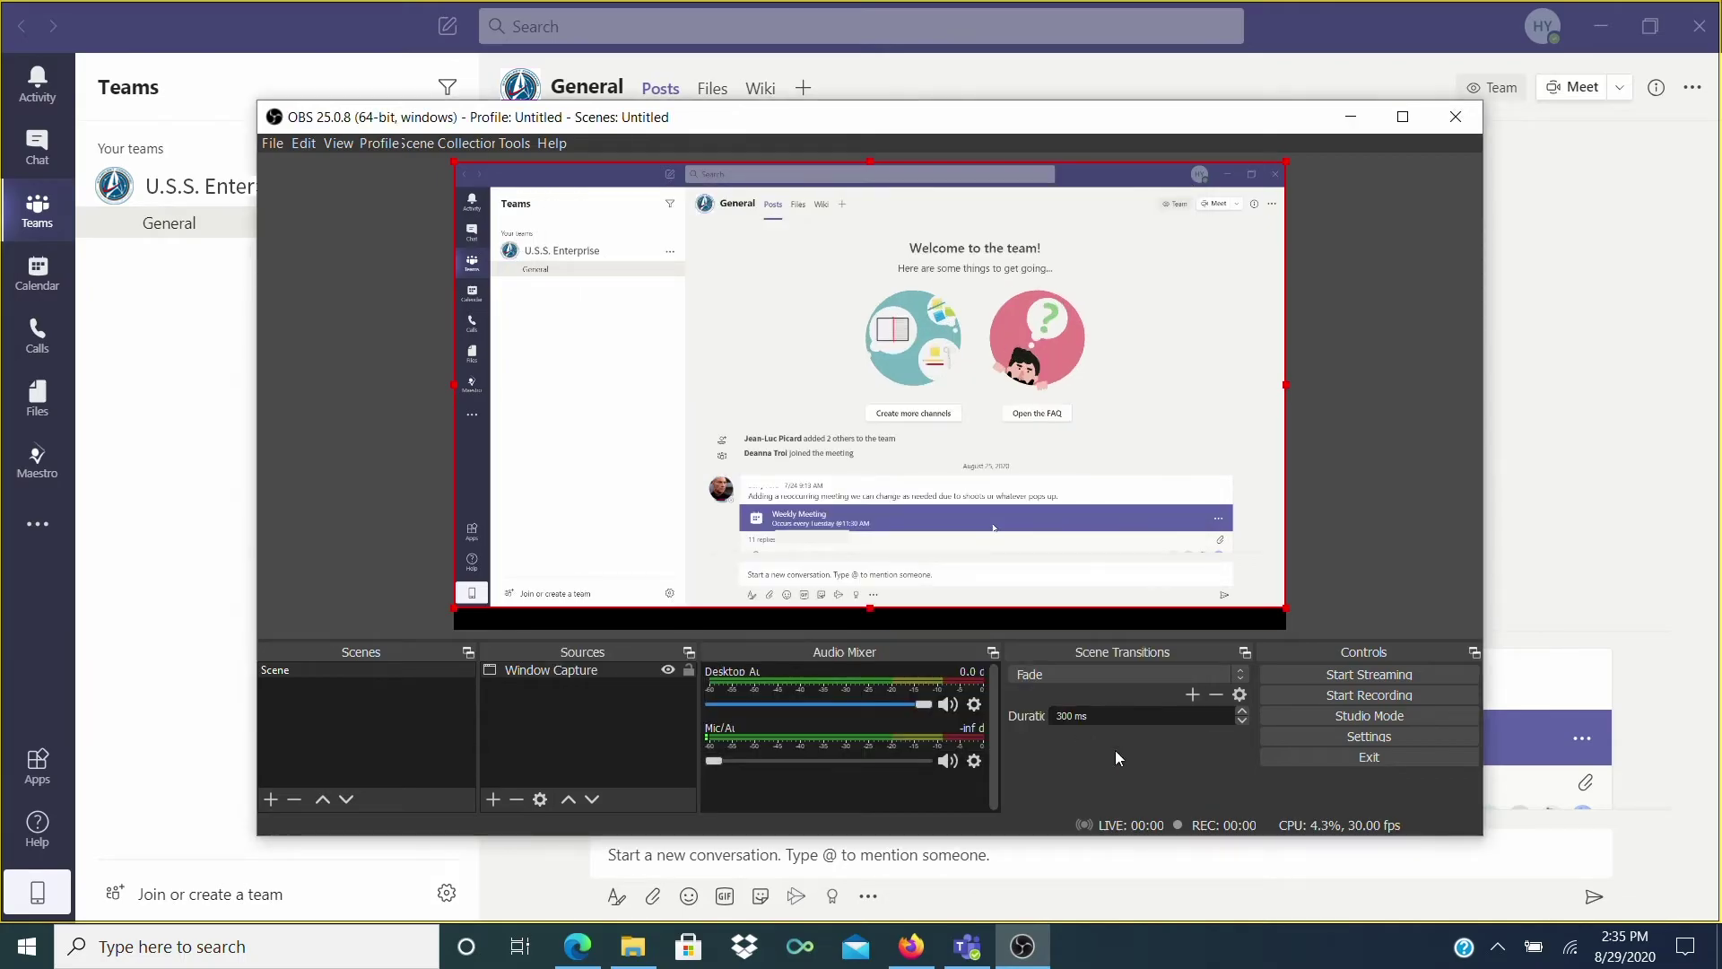
# Record a short clip of the Teams capture, then open the Videos folder in File Explorer.
pyautogui.click(1357, 700)
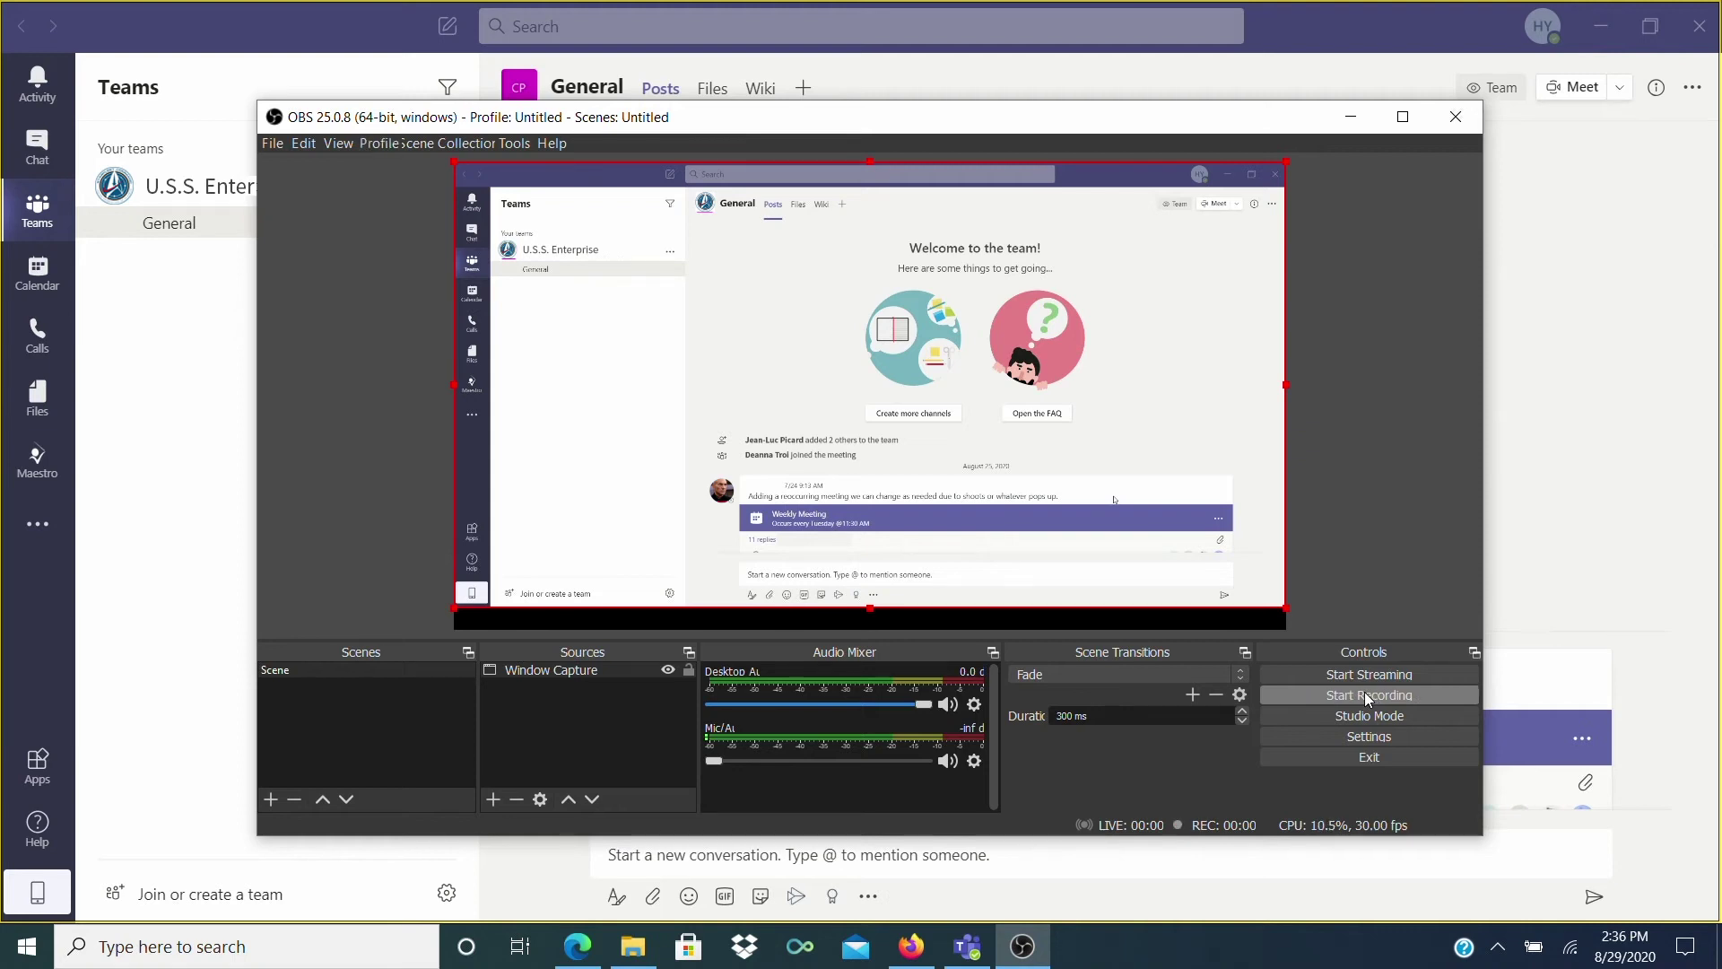
pyautogui.click(632, 947)
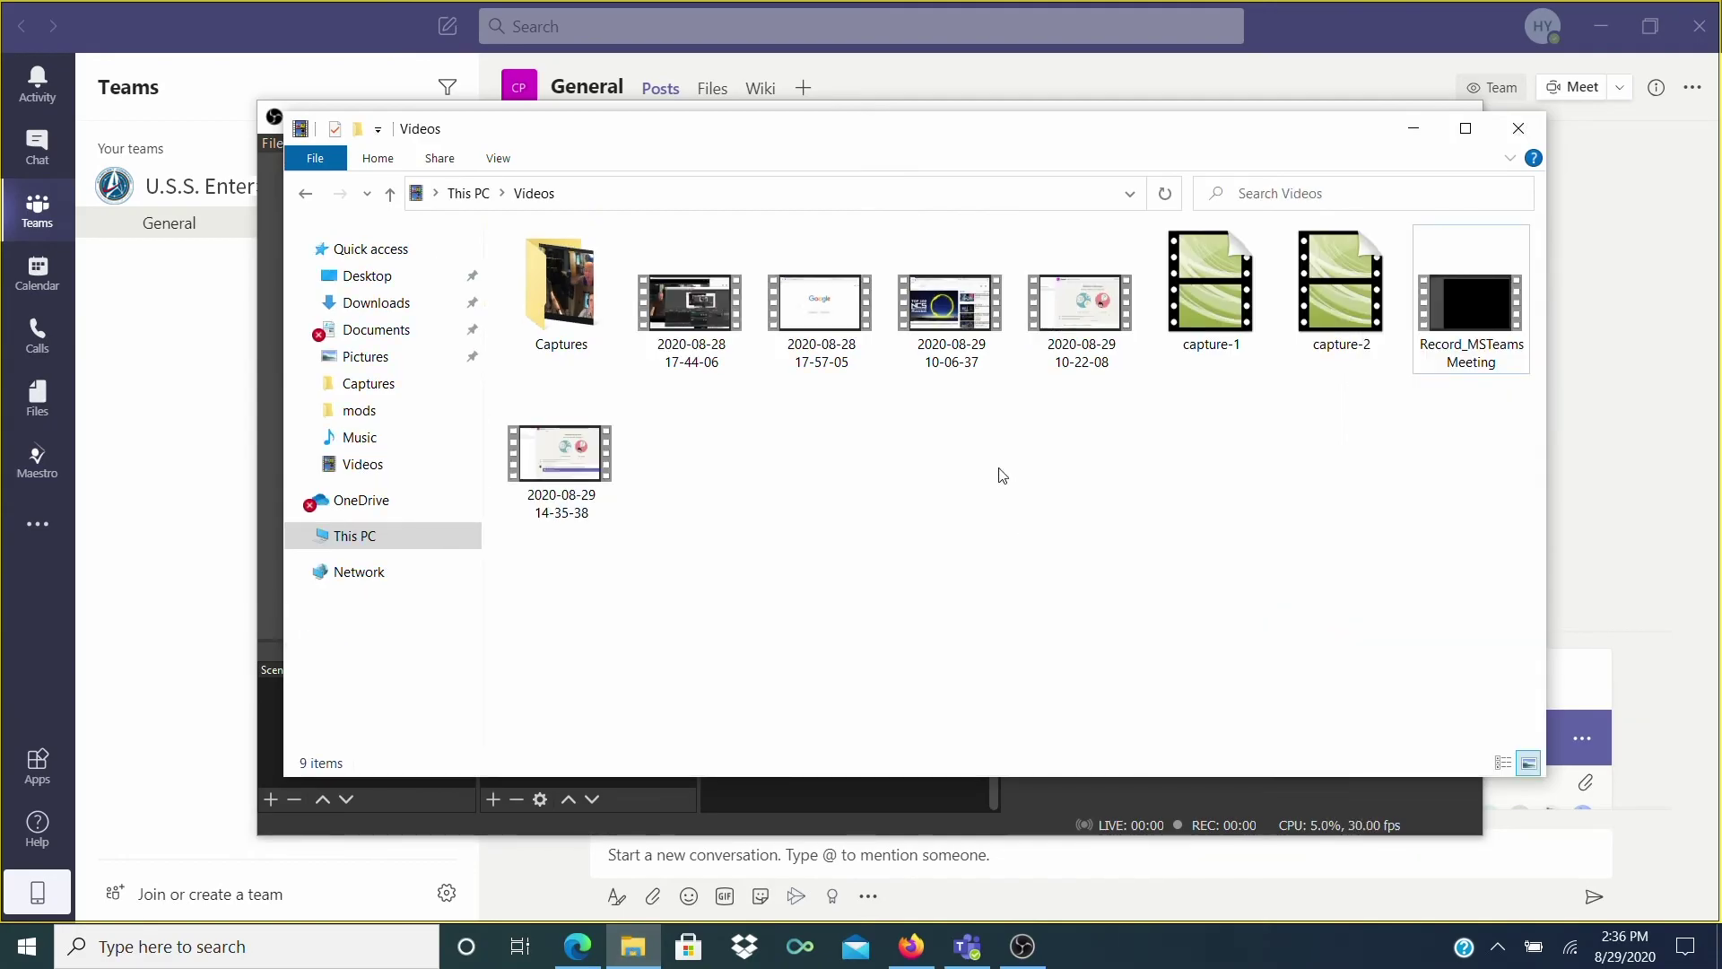
pyautogui.click(567, 481)
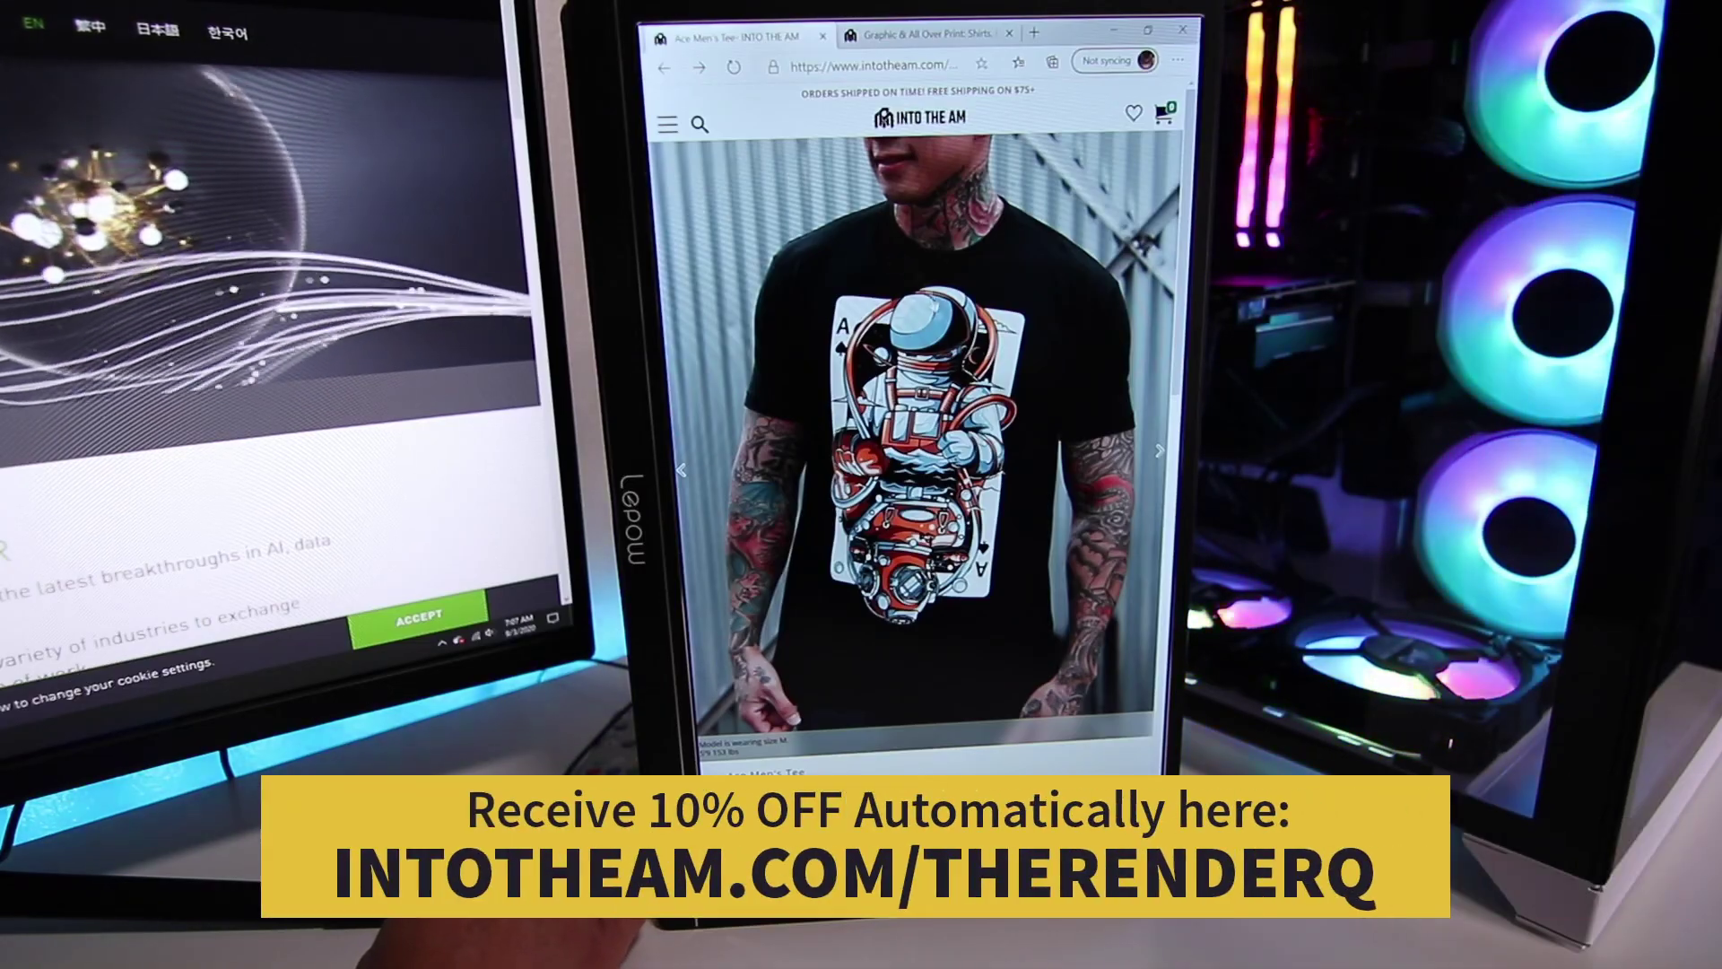
# Flip through two product images, then switch to the INTO THE AM homepage tab and scroll down.
pyautogui.press('Right')
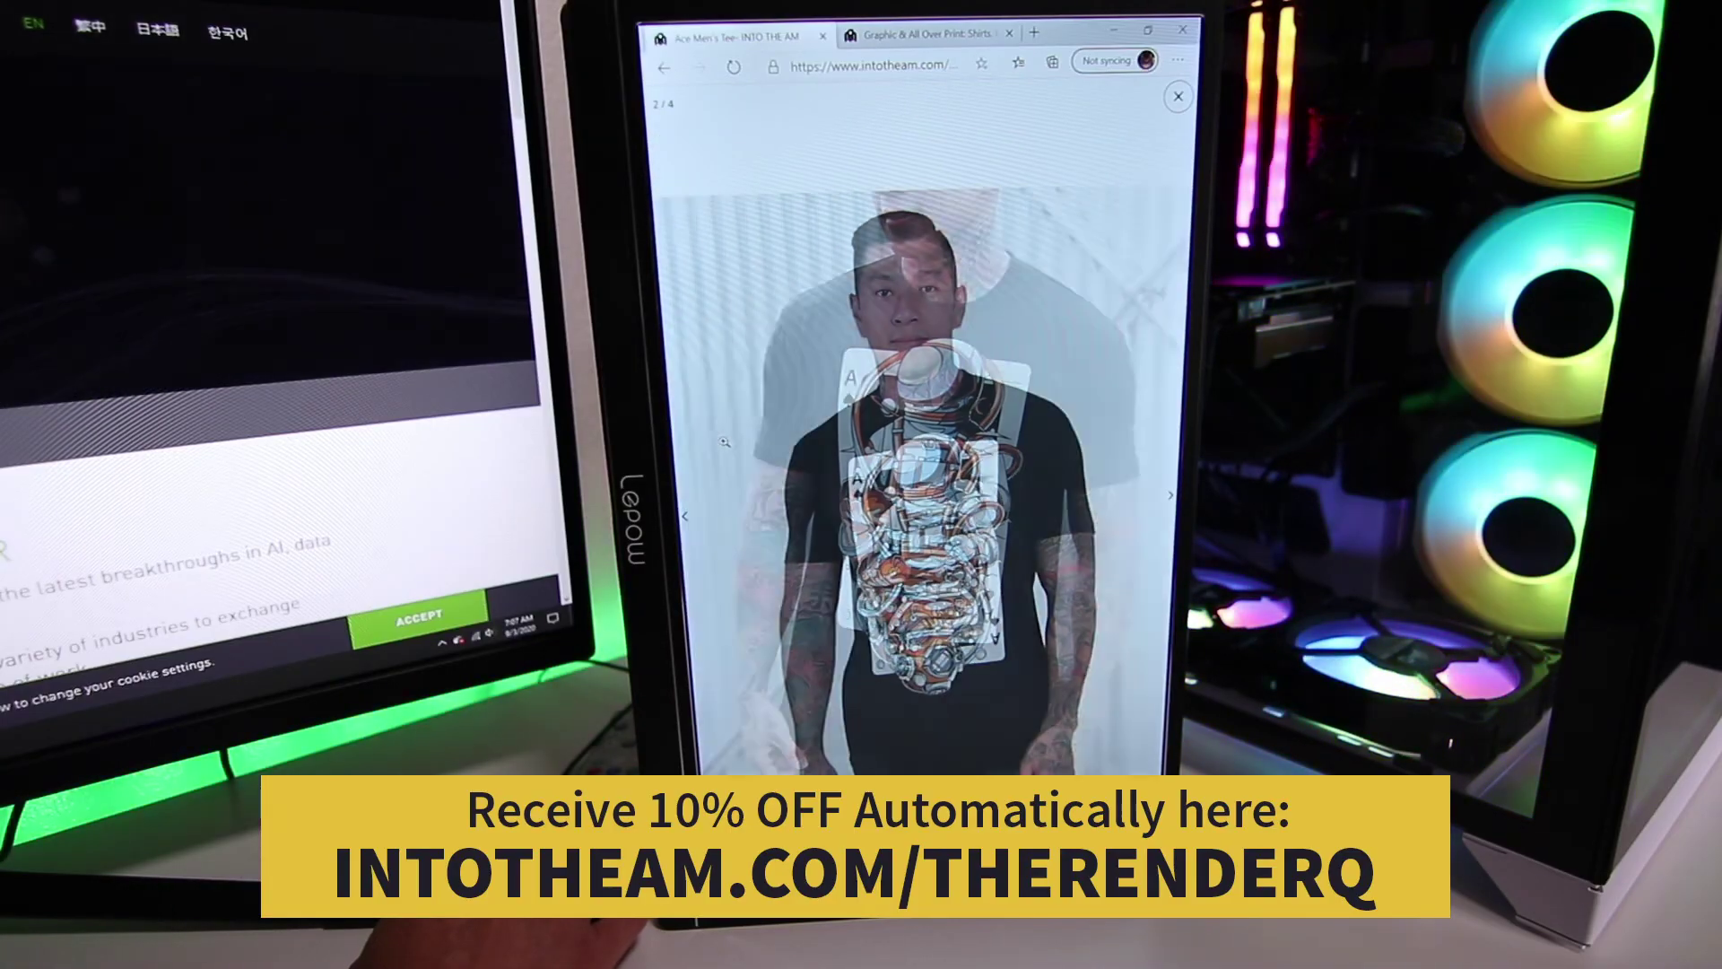
pyautogui.press('Right')
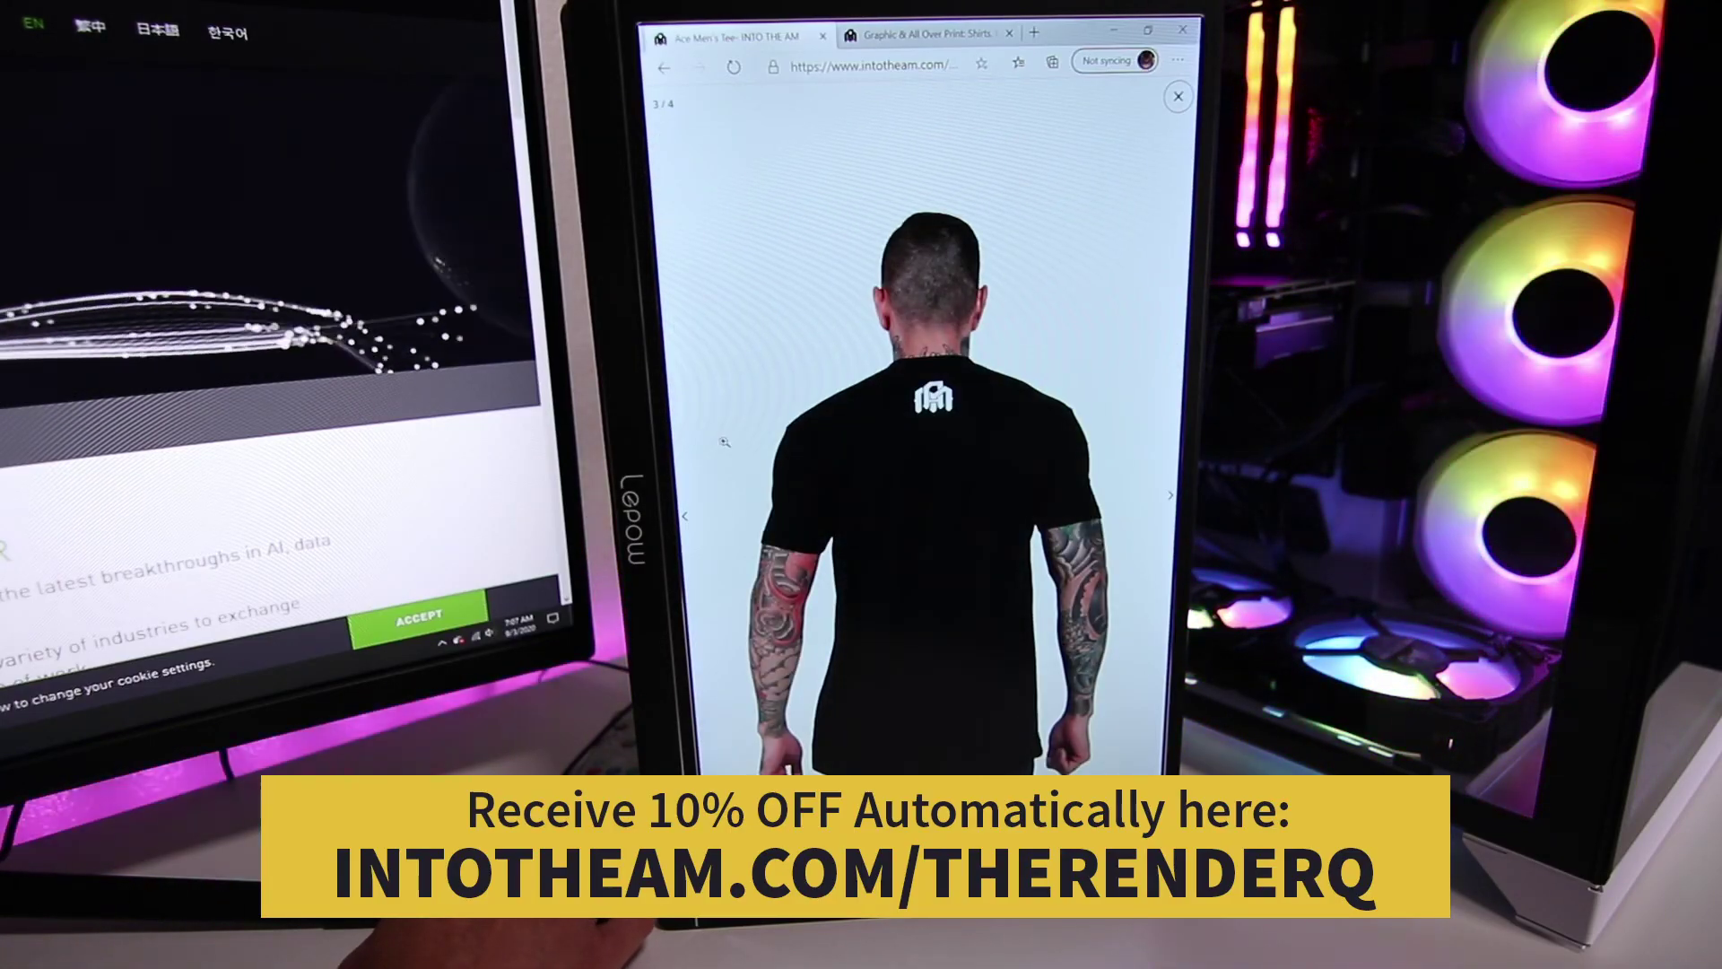
pyautogui.hotkey('ctrl', 'Tab')
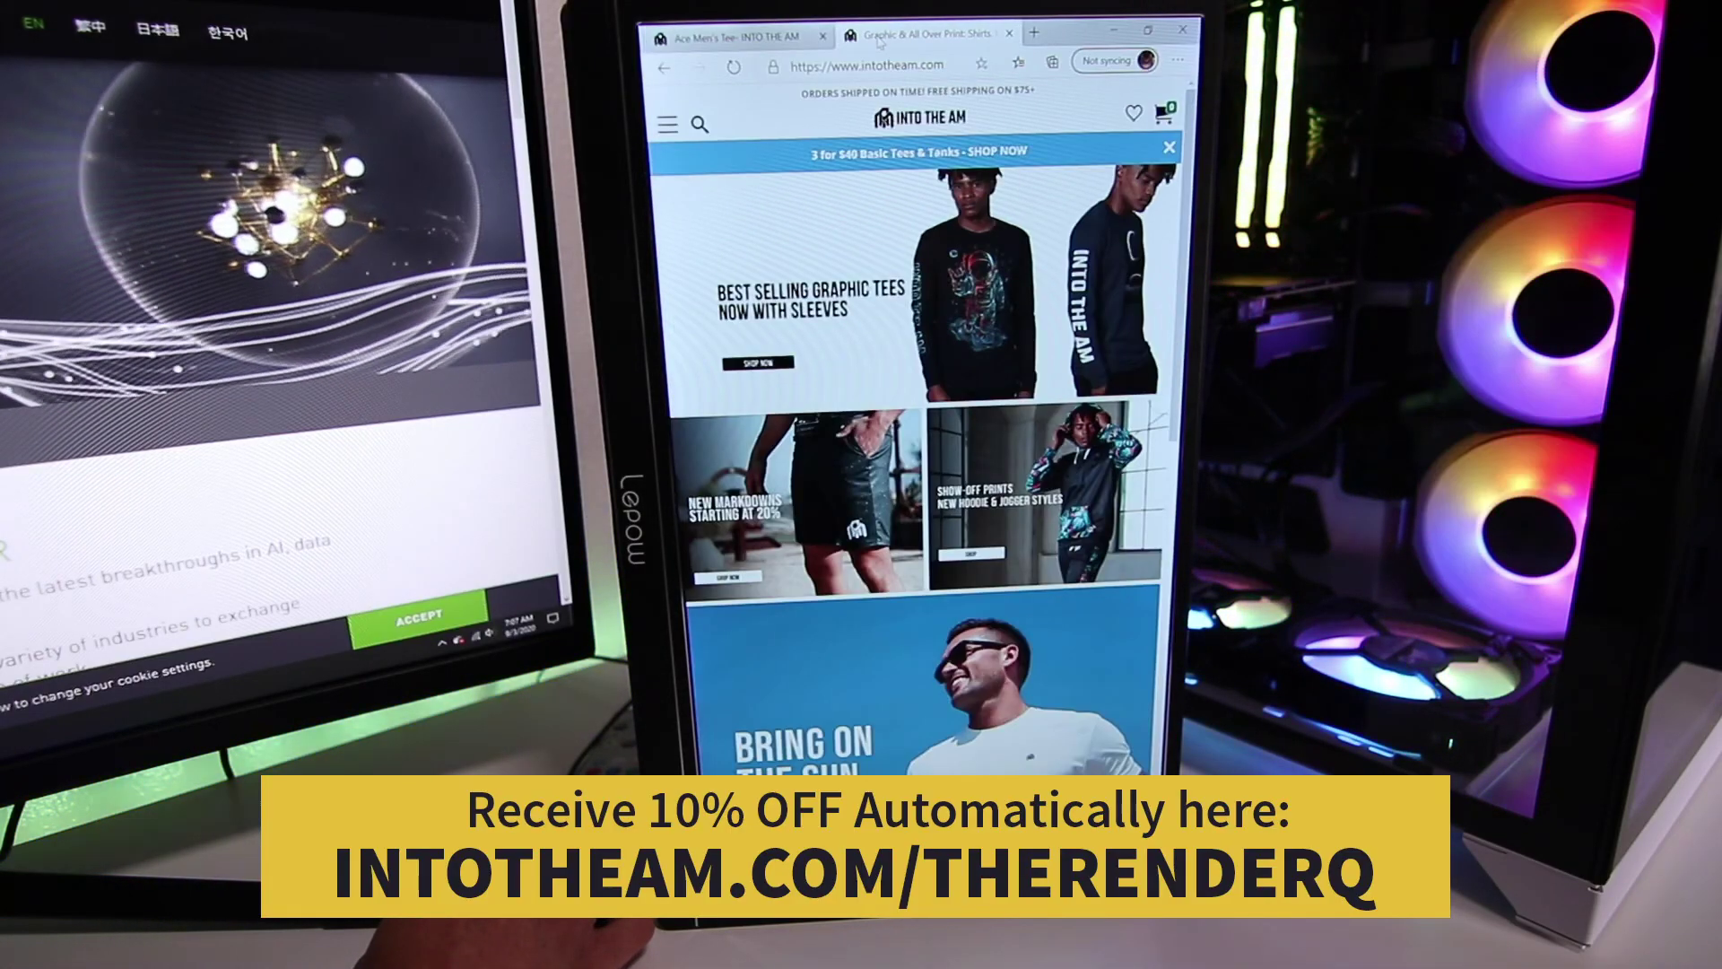
pyautogui.scroll(-5, 850, 386)
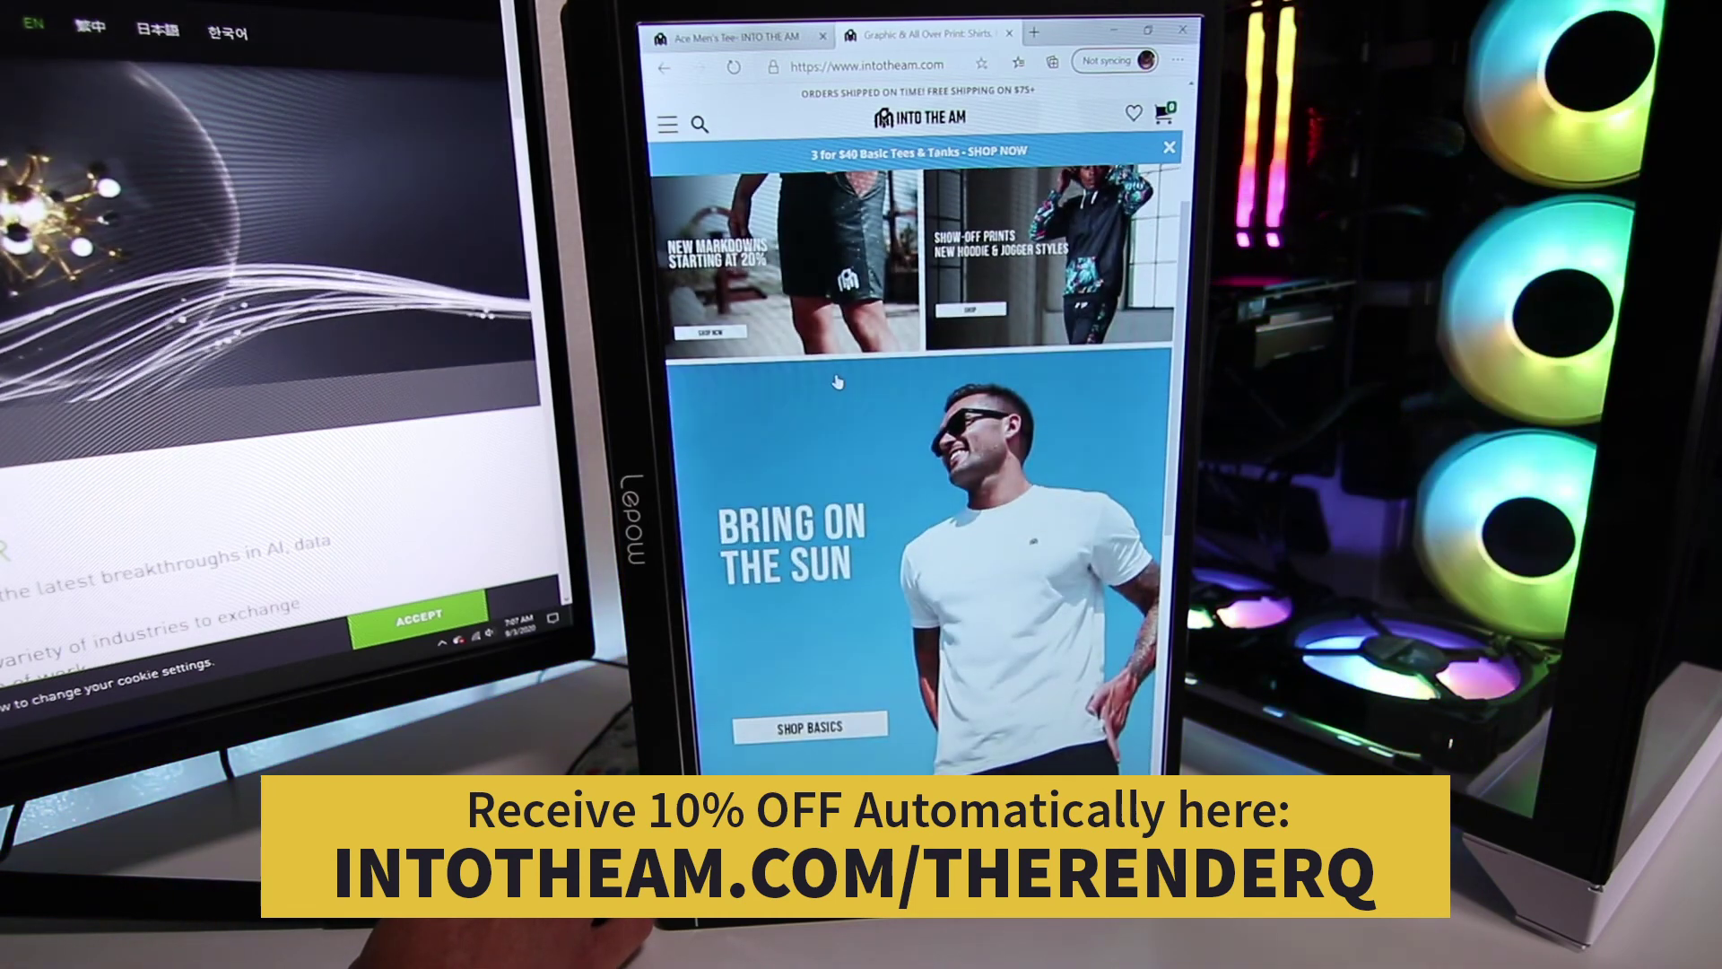